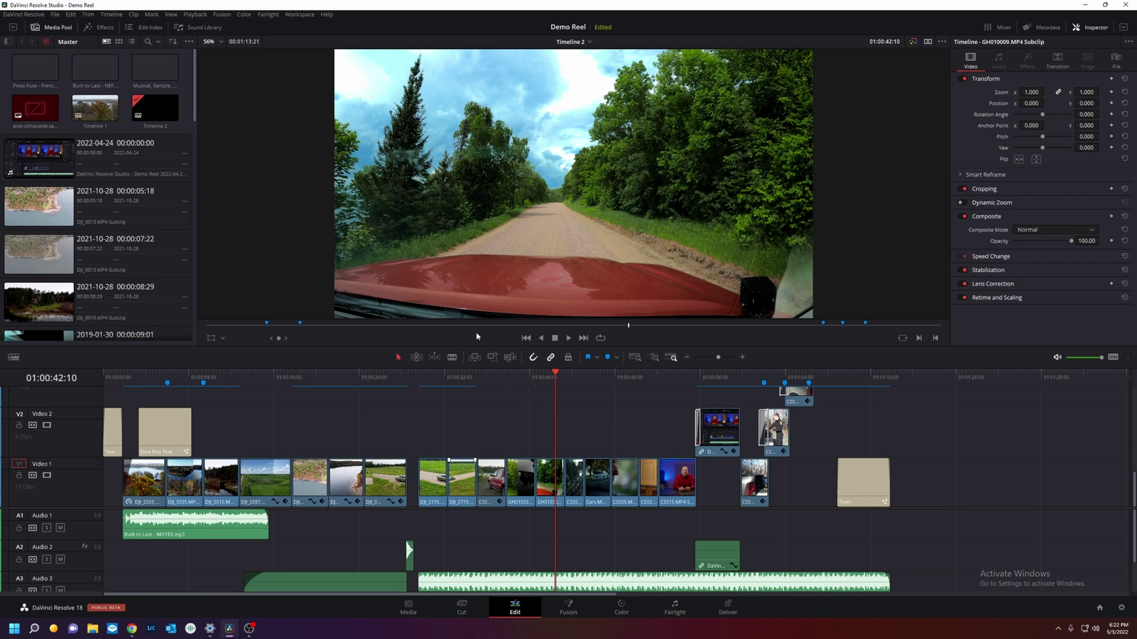
Create a Footage bin holding the Pexels face clip and place the clip on Timeline 1.
{"action": "right_click", "coordinate": [100, 126]}
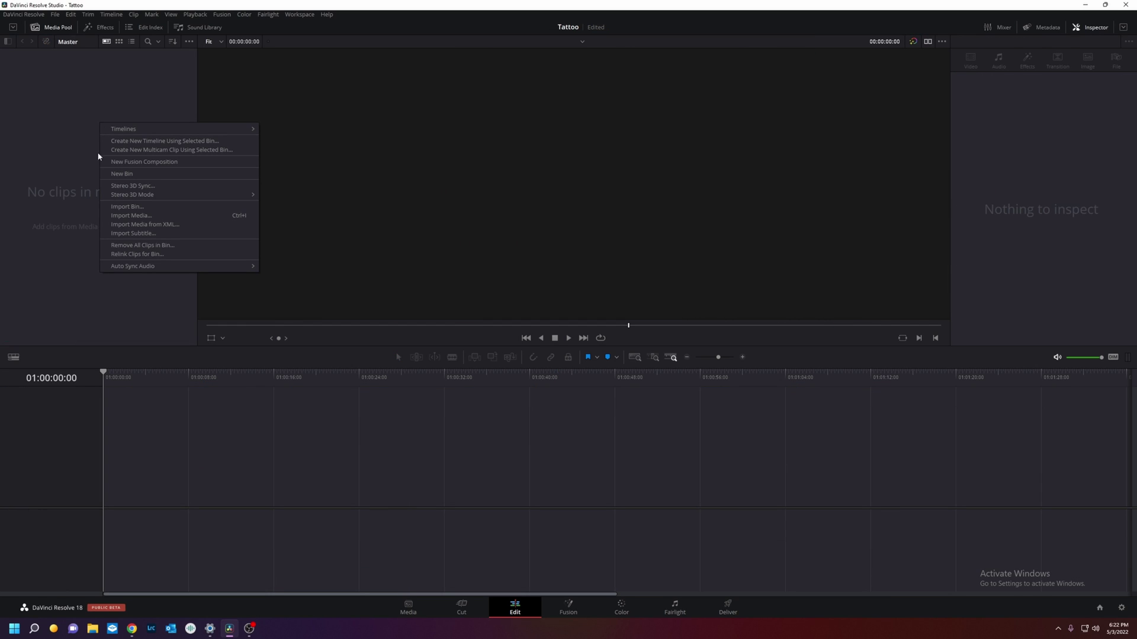
{"action": "left_click", "coordinate": [121, 174]}
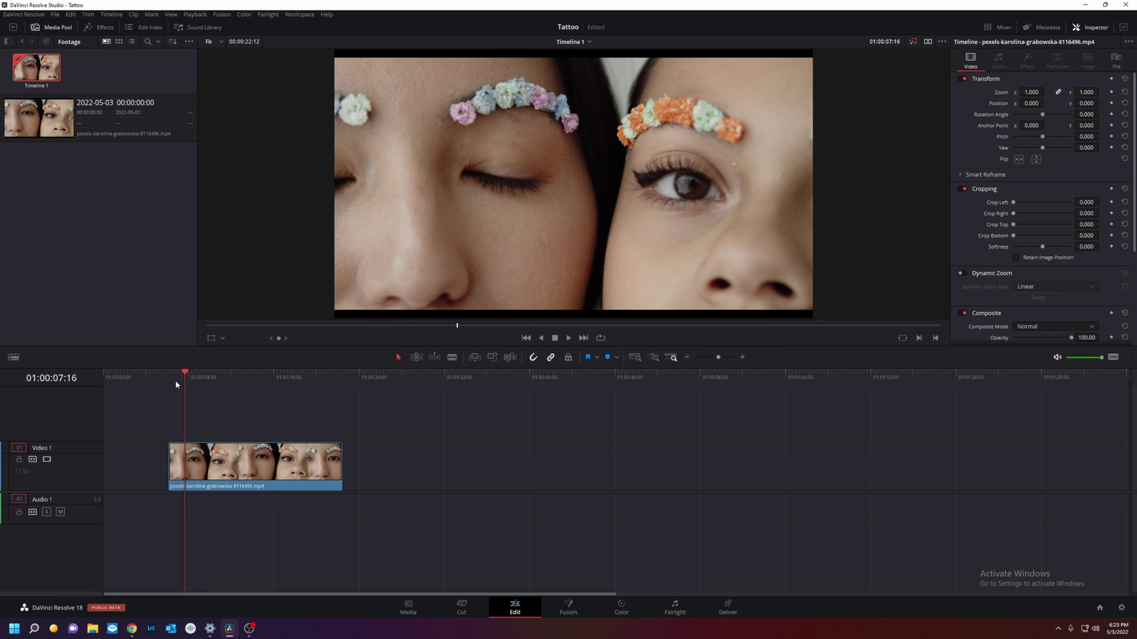
{"action": "left_click_drag", "start_coordinate": [176, 385], "coordinate": [258, 418]}
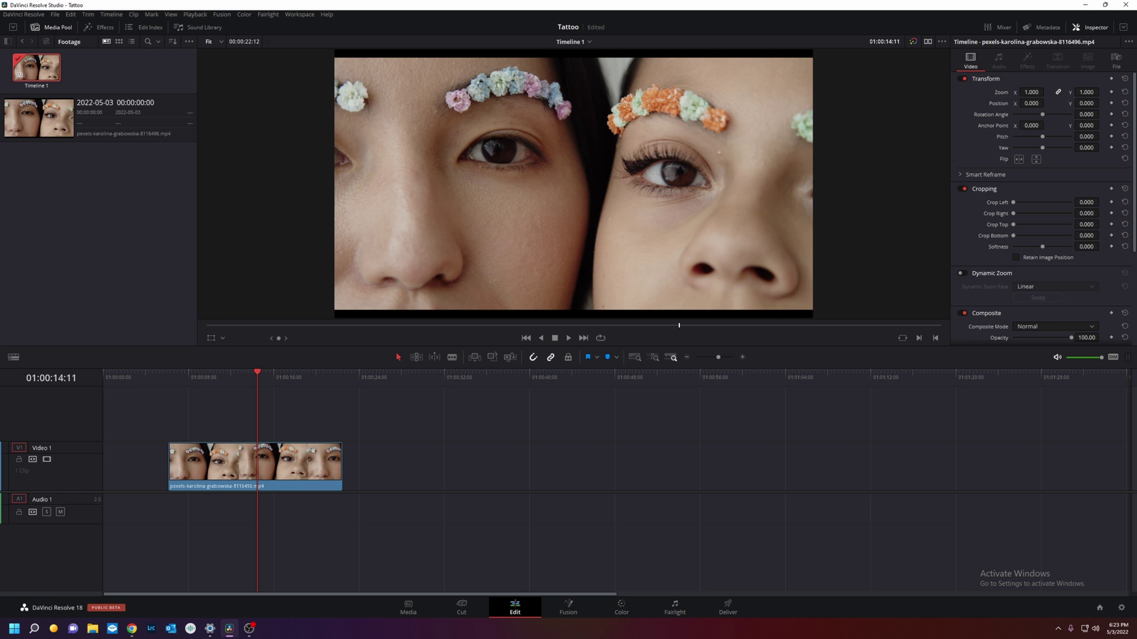
{"action": "left_click", "coordinate": [132, 629]}
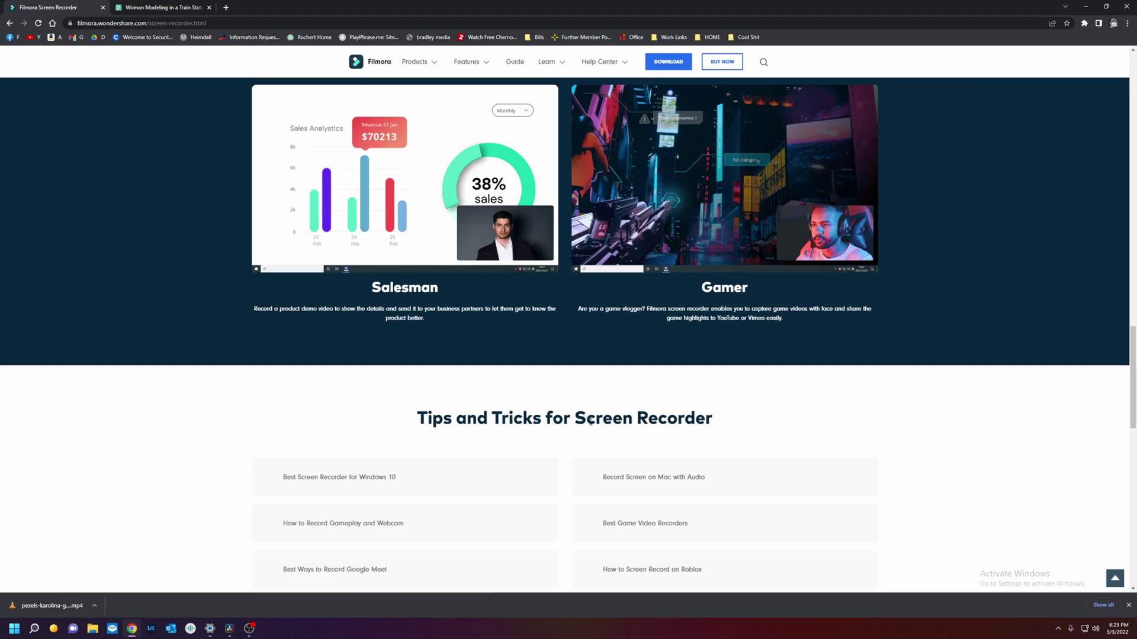
Import Skull-Tattoo-Free-Download-PNG from Downloads into the Footage bin.
{"action": "right_click", "coordinate": [130, 187]}
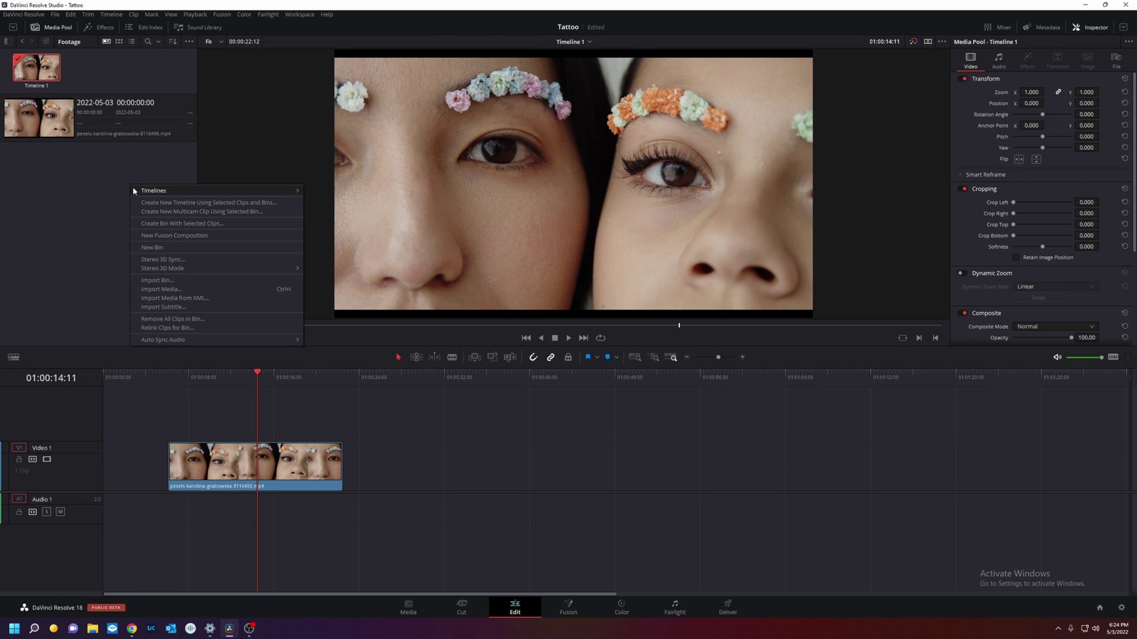
{"action": "left_click", "coordinate": [272, 289]}
{"action": "left_click", "coordinate": [133, 93]}
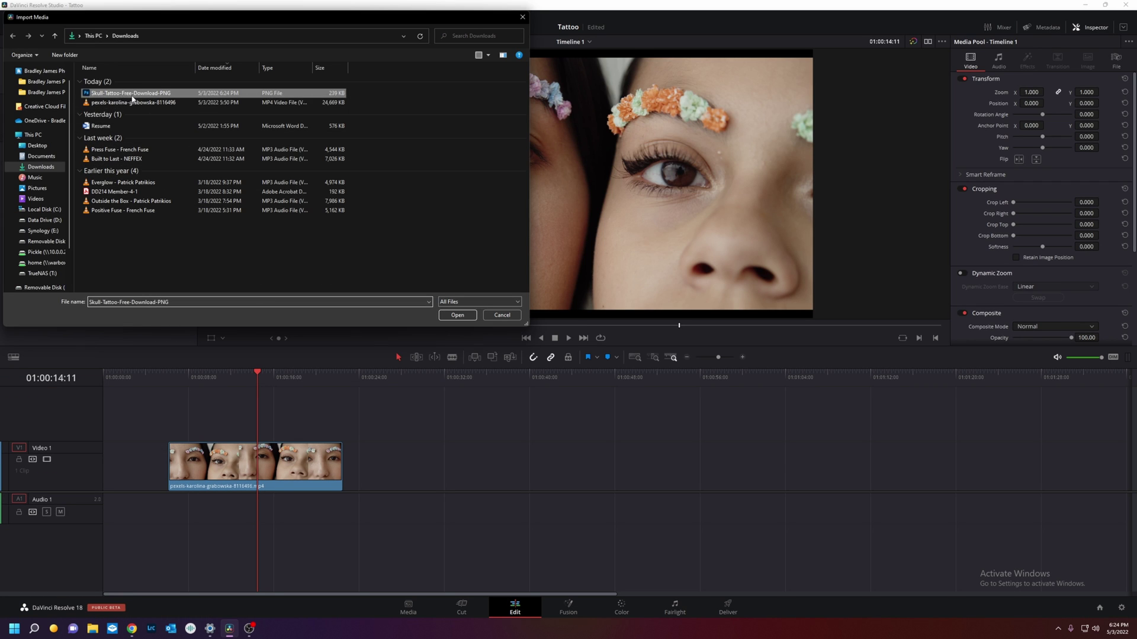
{"action": "left_click", "coordinate": [457, 315]}
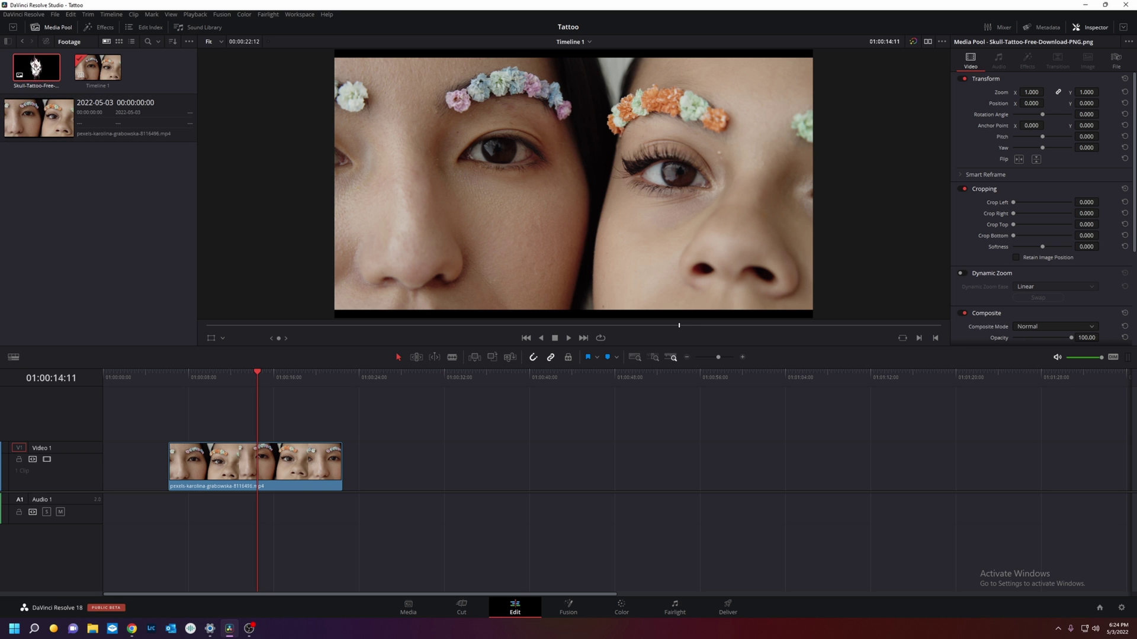
Go to the Color page and scroll the Effects Library to Resolve FX Transform.
{"action": "left_click", "coordinate": [621, 606]}
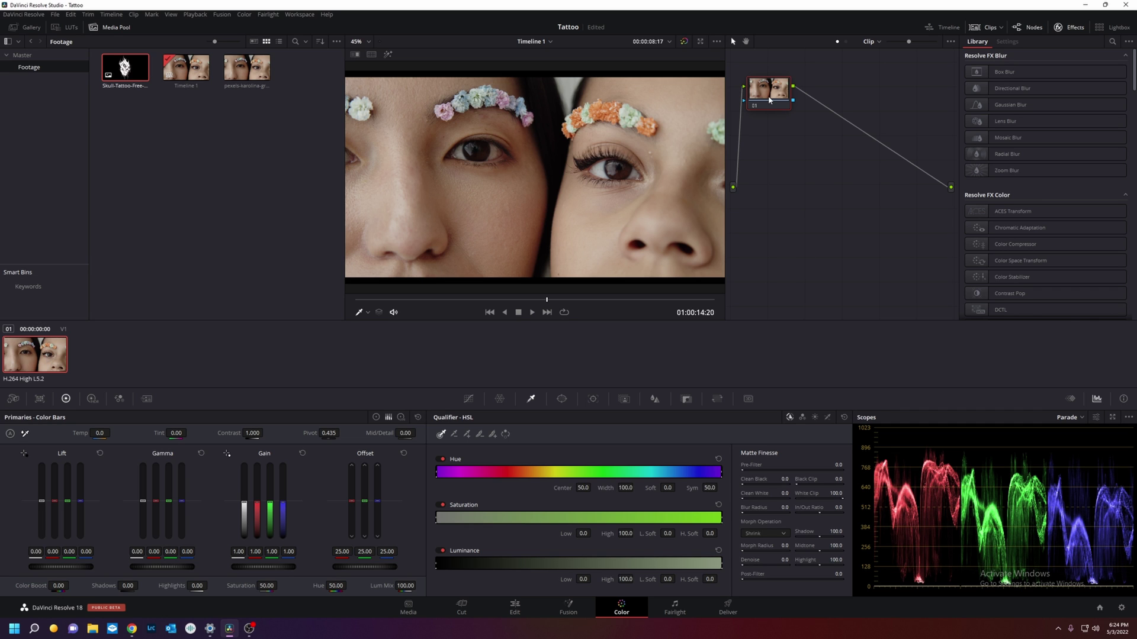
{"action": "left_click_drag", "start_coordinate": [752, 89], "coordinate": [758, 100]}
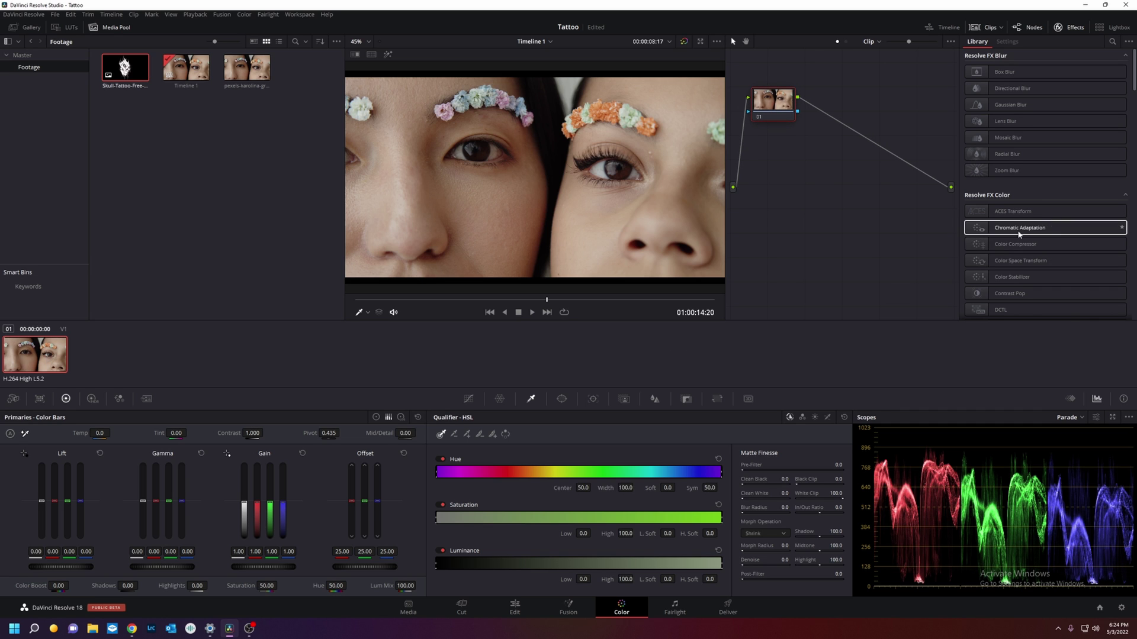
{"action": "scroll", "coordinate": [1024, 226], "scroll_direction": "down", "scroll_amount": 4}
{"action": "scroll", "coordinate": [1025, 226], "scroll_direction": "down", "scroll_amount": 2}
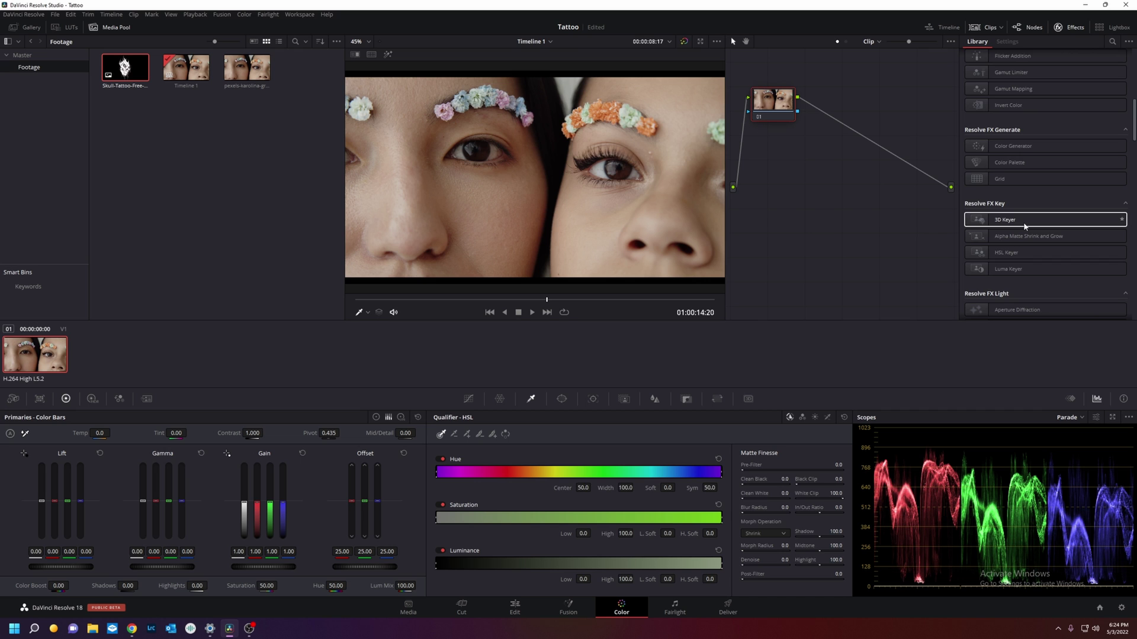
{"action": "scroll", "coordinate": [1025, 226], "scroll_direction": "down", "scroll_amount": 1}
{"action": "scroll", "coordinate": [1025, 226], "scroll_direction": "down", "scroll_amount": 10}
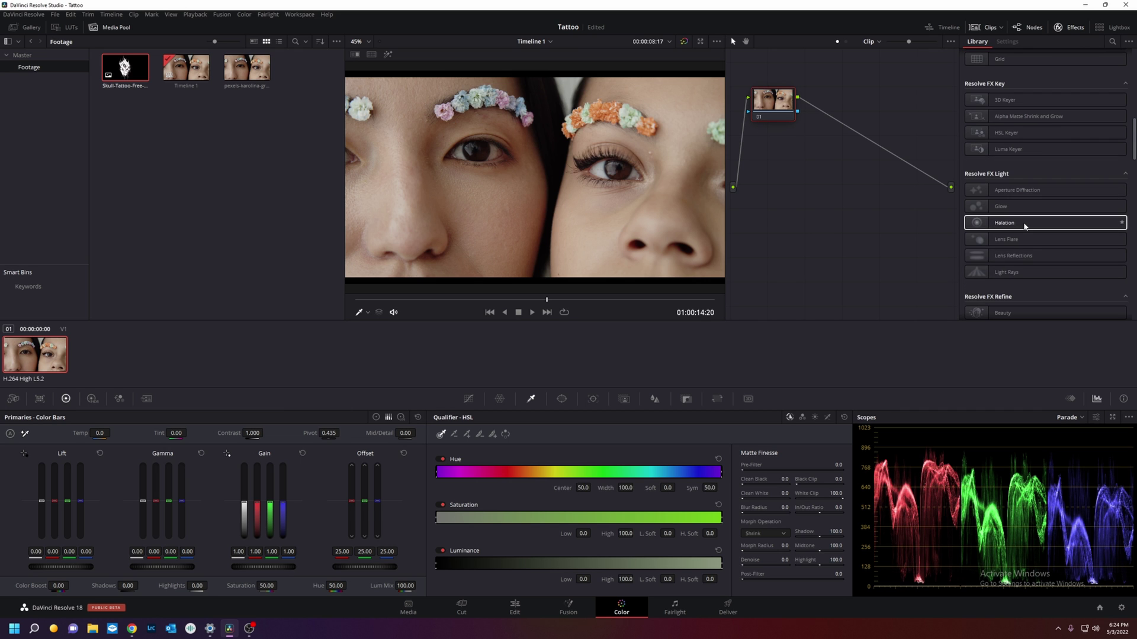
{"action": "scroll", "coordinate": [1025, 226], "scroll_direction": "down", "scroll_amount": 2}
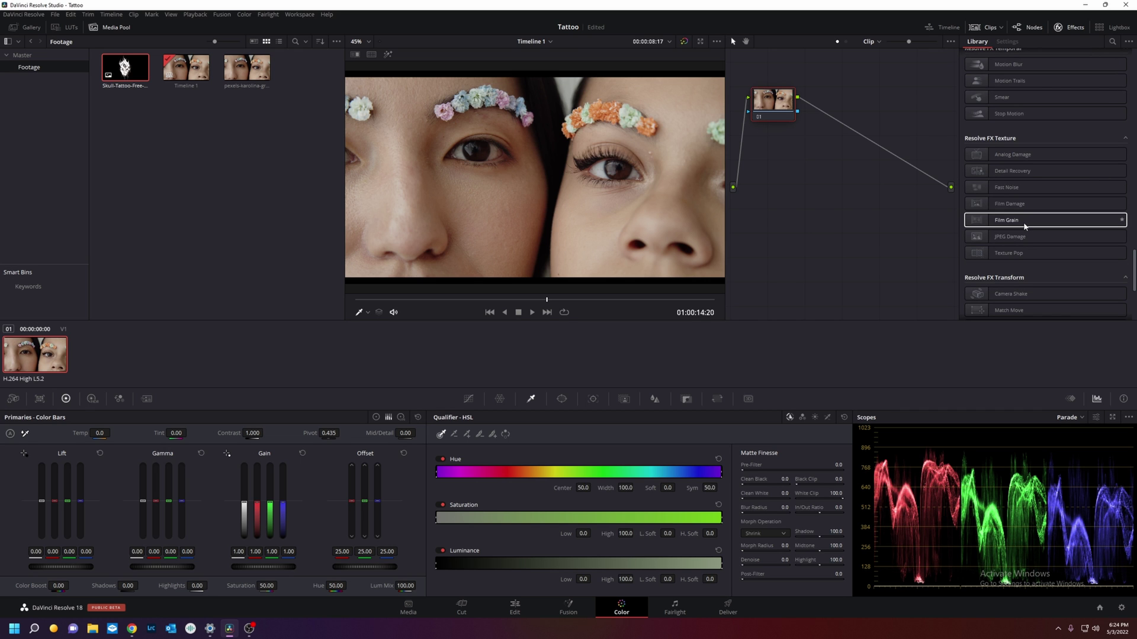
{"action": "scroll", "coordinate": [1024, 225], "scroll_direction": "down", "scroll_amount": 2}
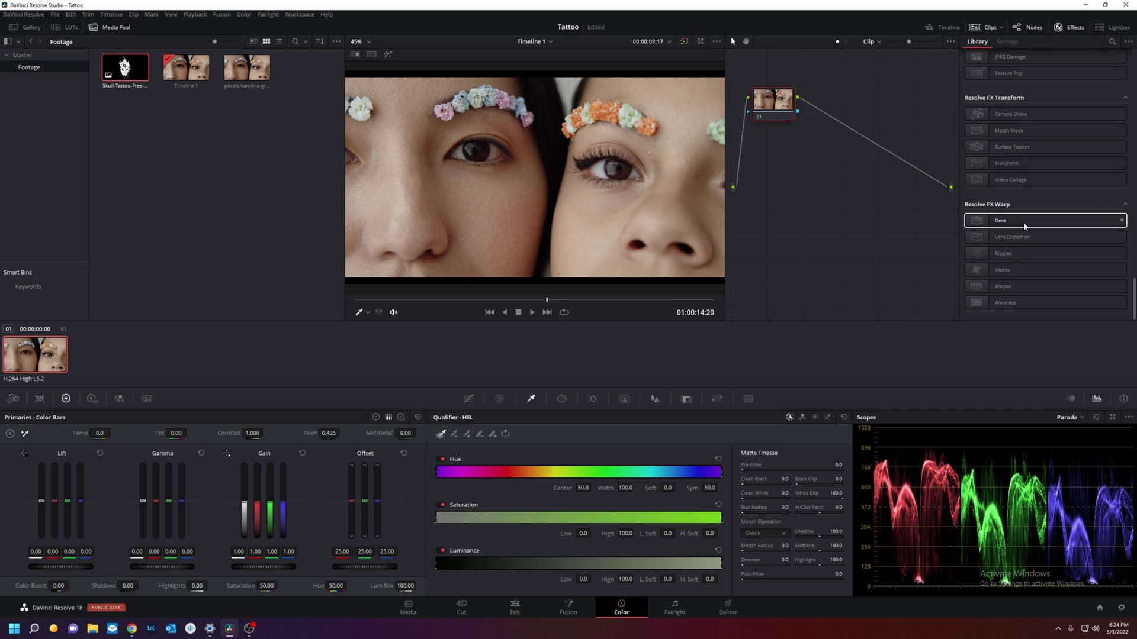
Add a Surface Tracker node to the graph after node 01 and show its settings.
{"action": "left_click_drag", "start_coordinate": [1012, 147], "coordinate": [881, 141]}
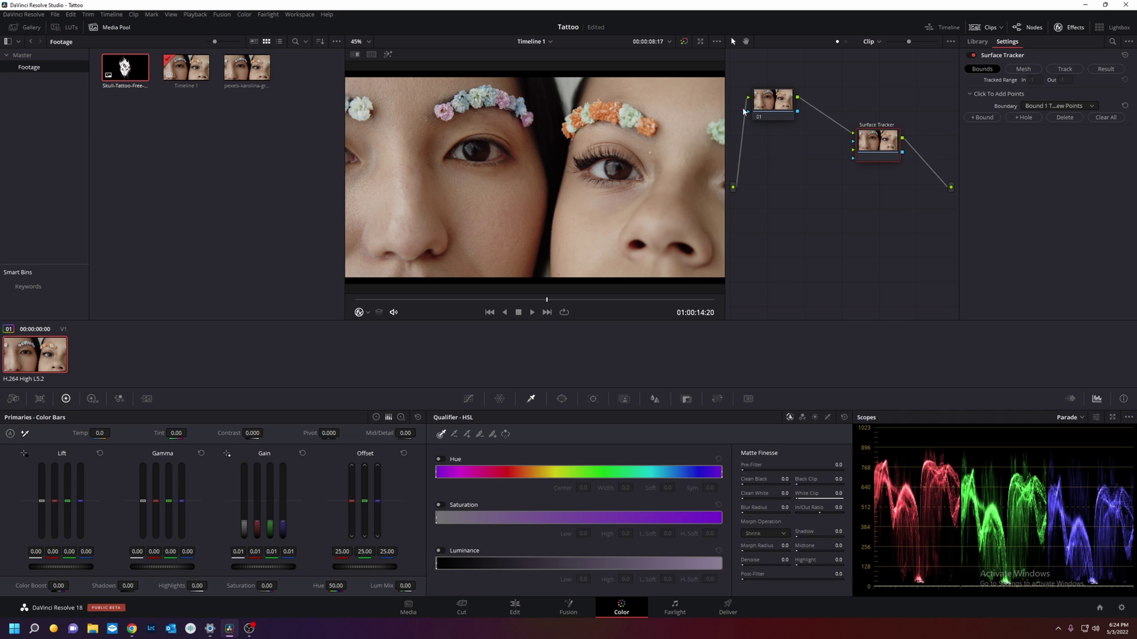
{"action": "left_click_drag", "start_coordinate": [763, 104], "coordinate": [779, 124]}
{"action": "left_click", "coordinate": [882, 146]}
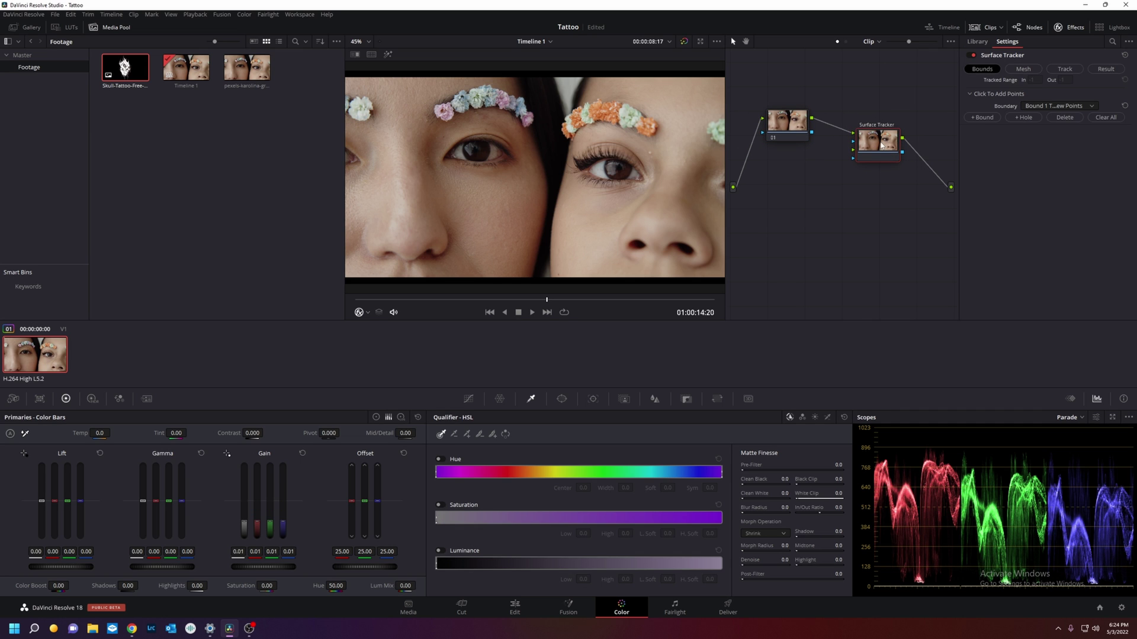
Raise node 01's contrast to 1.530 in the Color Wheels.
{"action": "left_click", "coordinate": [783, 126]}
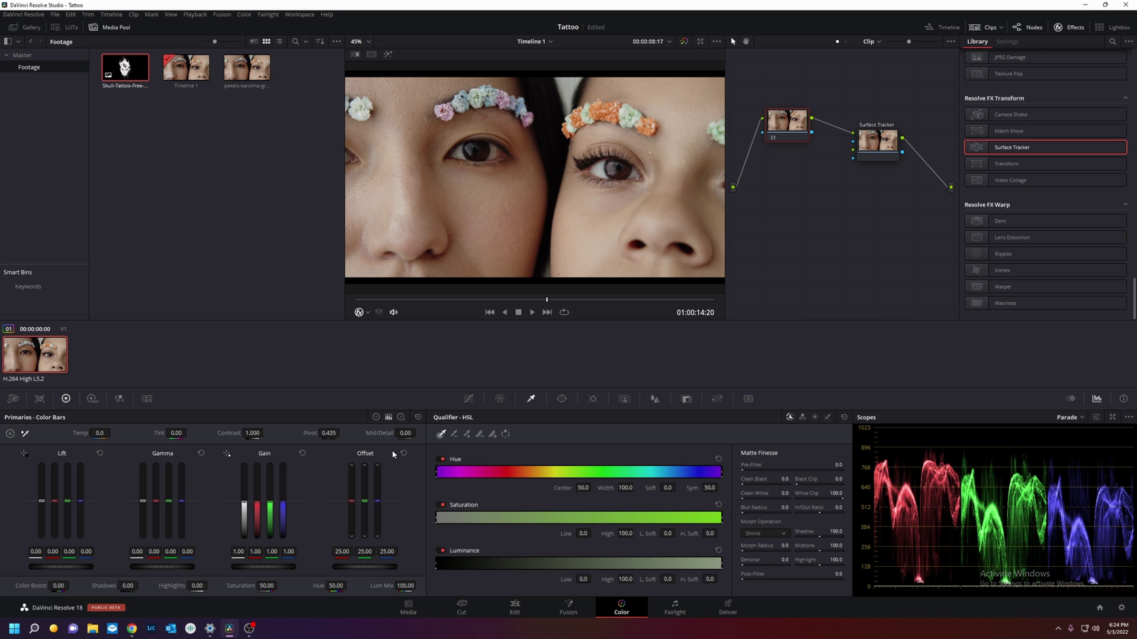
{"action": "left_click", "coordinate": [376, 416]}
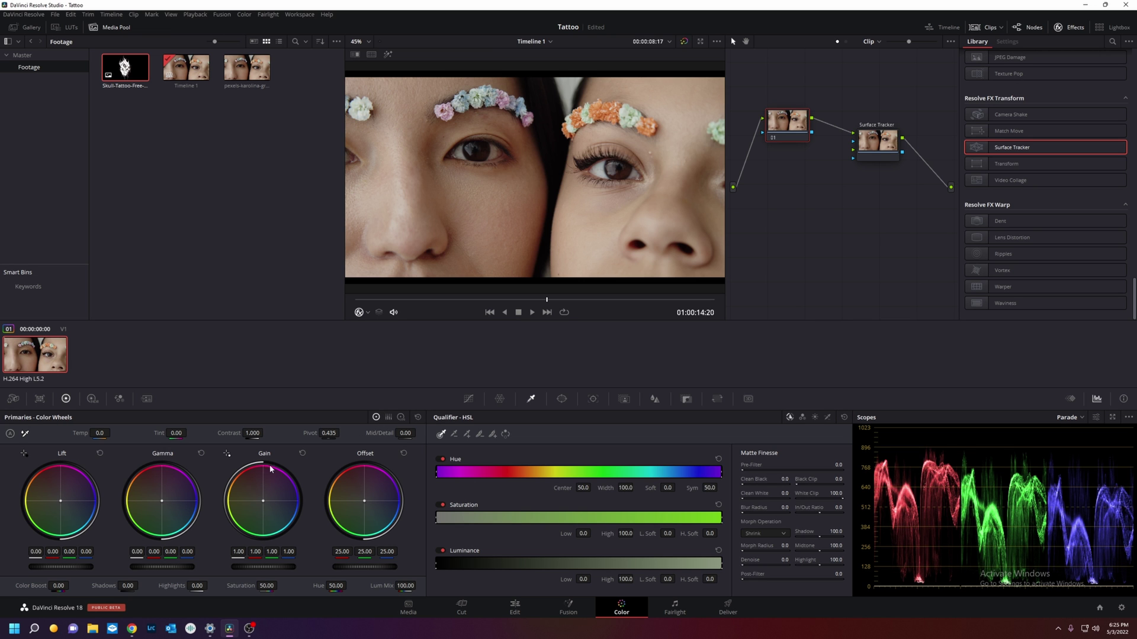
{"action": "left_click_drag", "start_coordinate": [252, 433], "coordinate": [266, 433]}
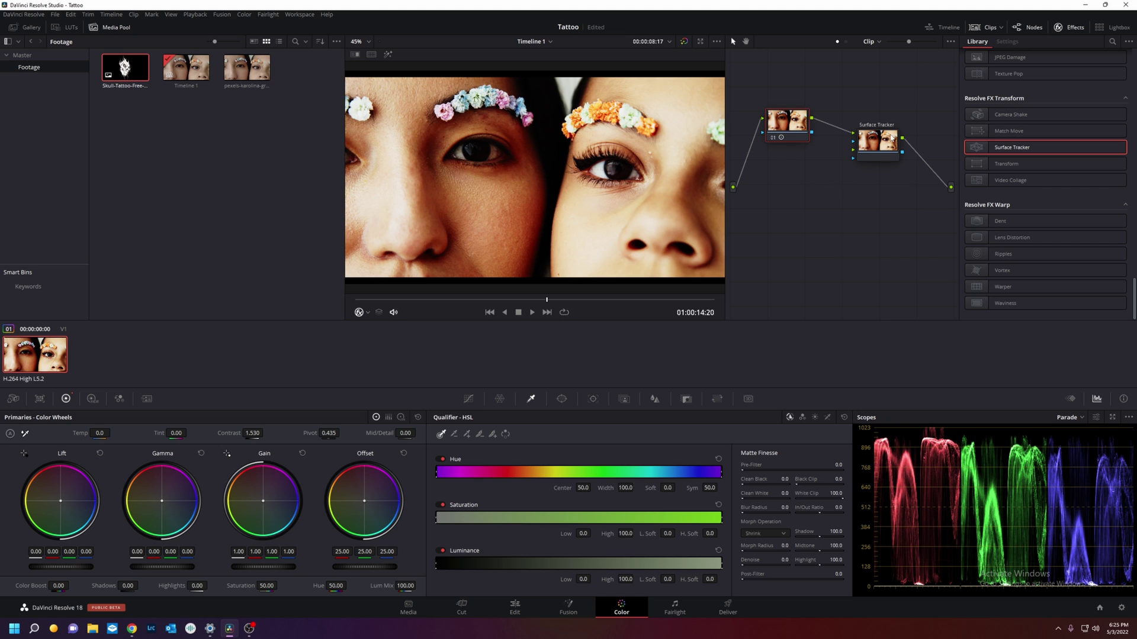
{"action": "left_click", "coordinate": [882, 142]}
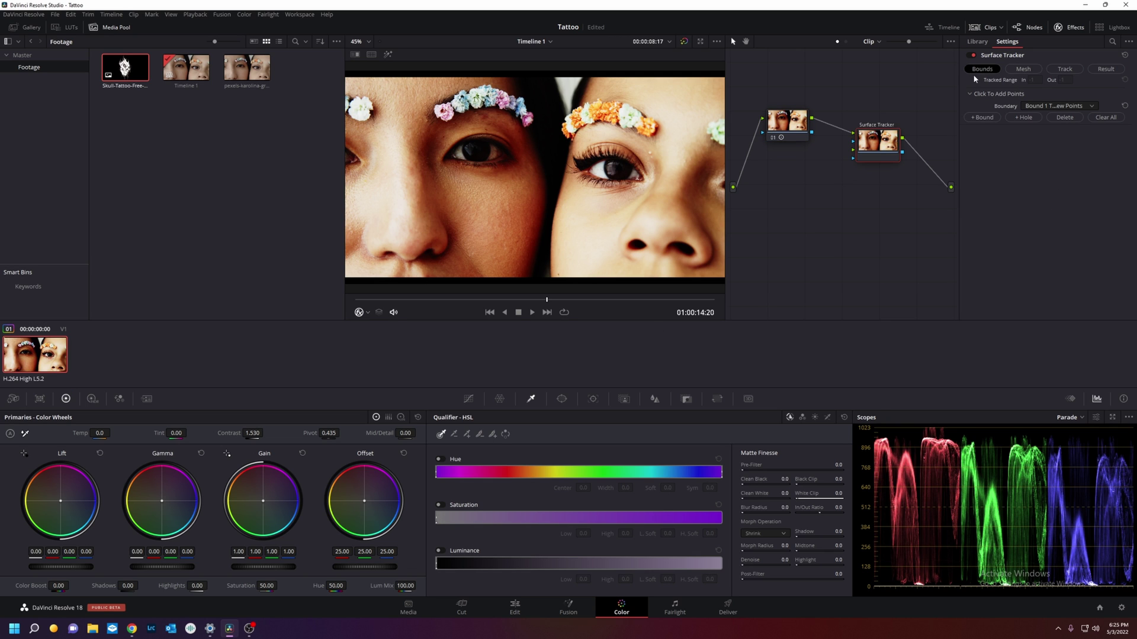
Trace the tracker boundary along the lower and outer edge of the left cheek.
{"action": "left_click", "coordinate": [531, 242]}
{"action": "left_click", "coordinate": [519, 264]}
{"action": "left_click", "coordinate": [491, 265]}
{"action": "left_click", "coordinate": [466, 240]}
{"action": "left_click", "coordinate": [451, 210]}
{"action": "left_click", "coordinate": [447, 182]}
{"action": "left_click", "coordinate": [461, 175]}
Close the boundary across the upper cheek and beside the nose, then generate the mesh.
{"action": "left_click", "coordinate": [501, 179]}
{"action": "left_click", "coordinate": [516, 171]}
{"action": "left_click", "coordinate": [531, 168]}
{"action": "left_click", "coordinate": [535, 189]}
{"action": "left_click", "coordinate": [540, 210]}
{"action": "left_click", "coordinate": [534, 229]}
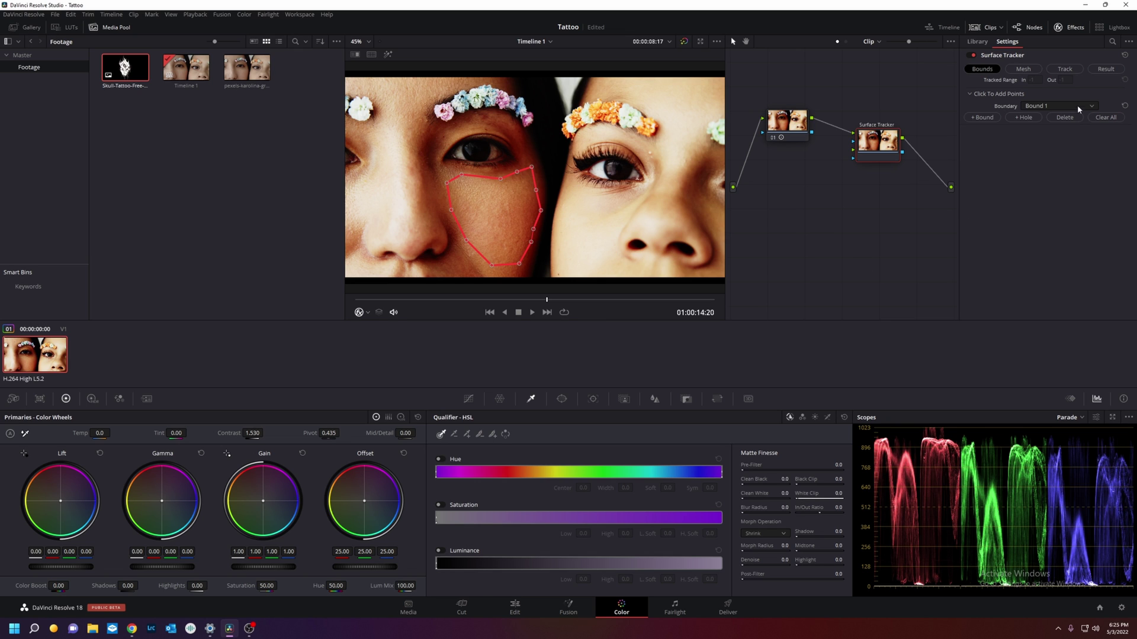
{"action": "left_click", "coordinate": [1024, 69]}
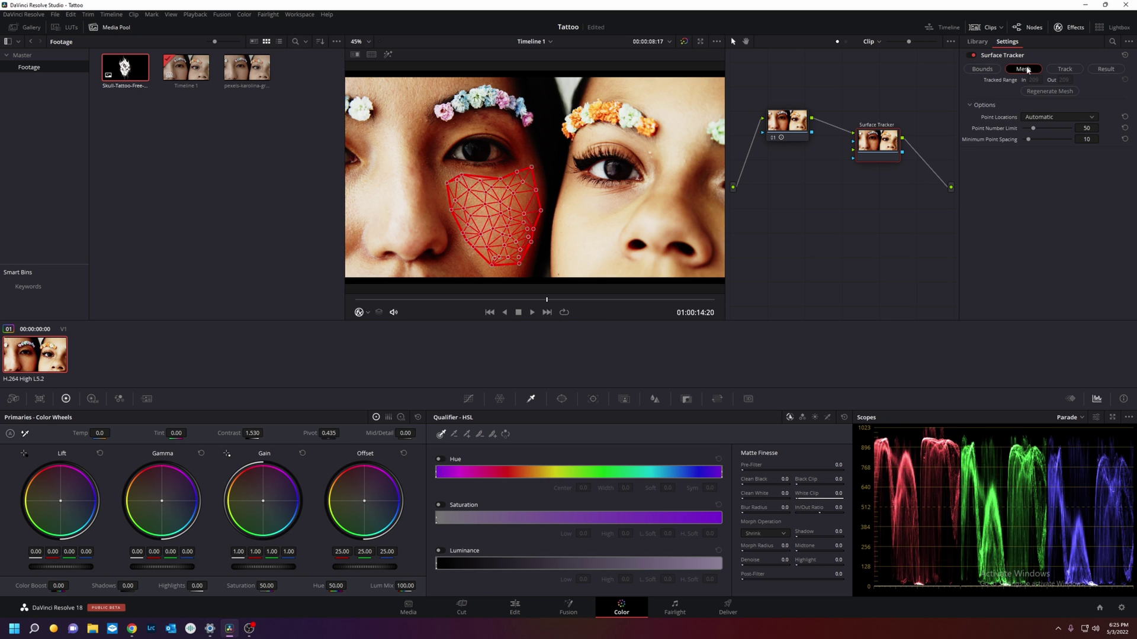
Track the cheek mesh through the clip and play it back to check the track.
{"action": "left_click", "coordinate": [1077, 71]}
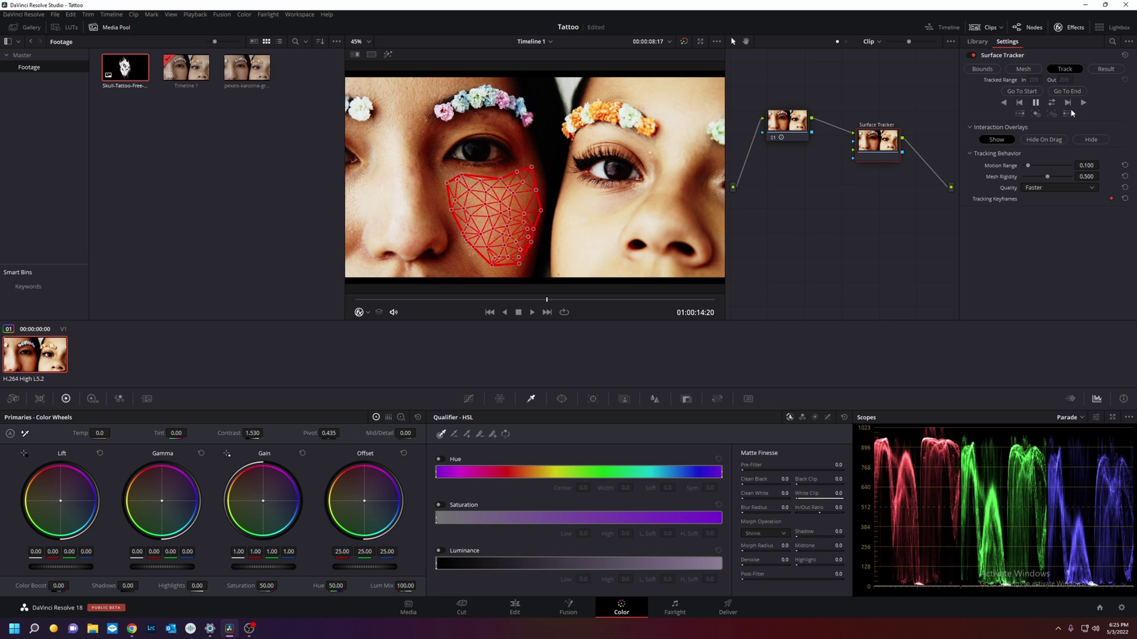
{"action": "left_click", "coordinate": [1053, 102]}
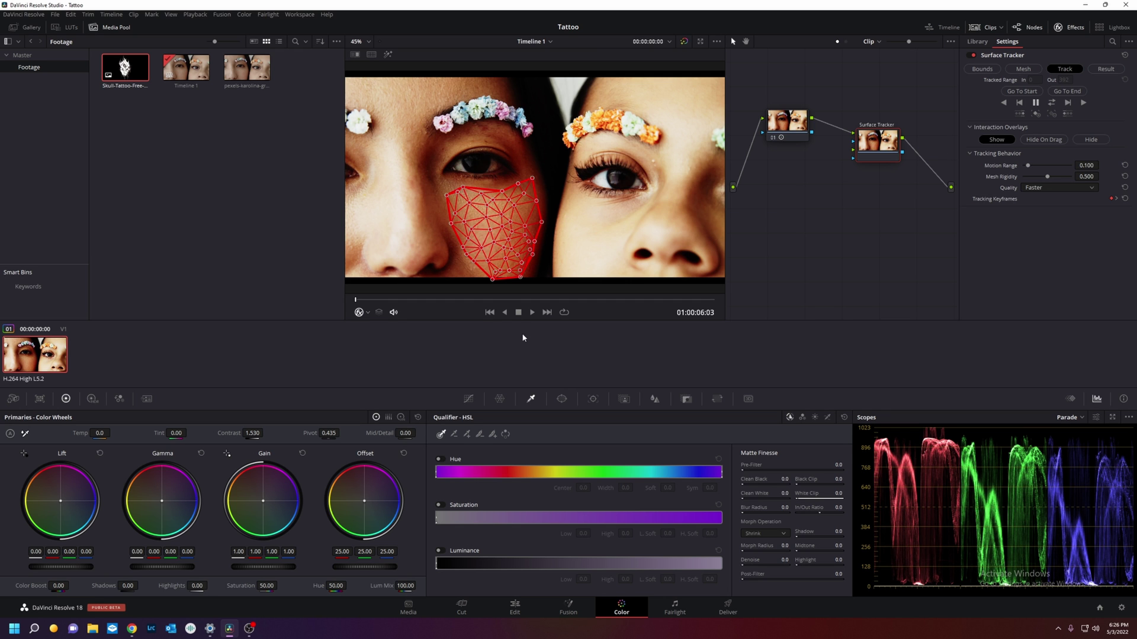
{"action": "left_click", "coordinate": [532, 313]}
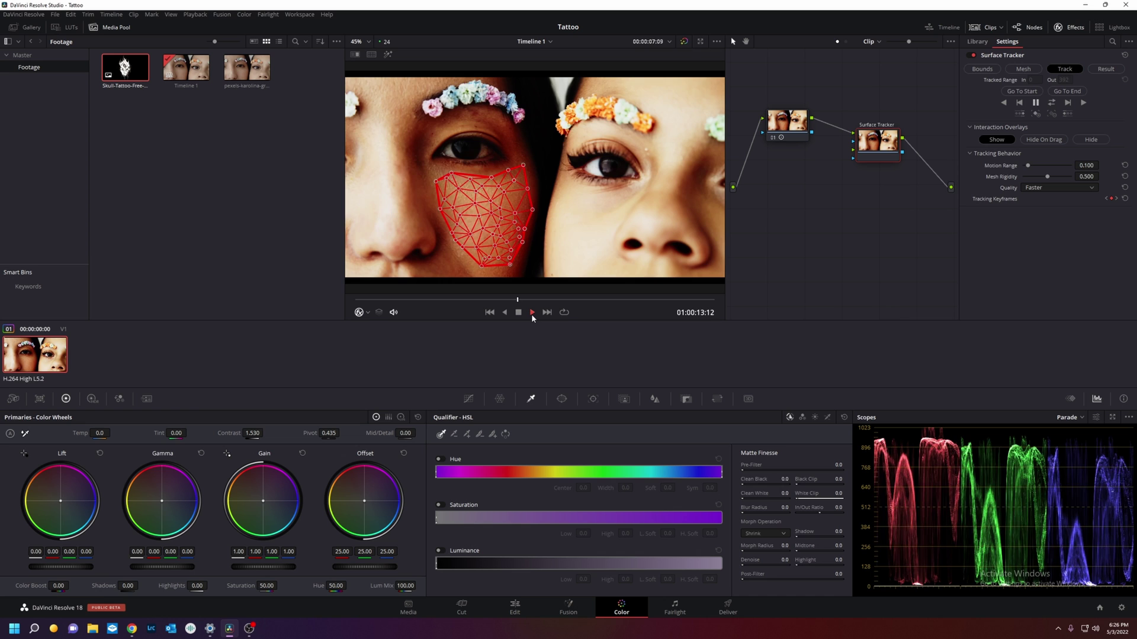
{"action": "left_click", "coordinate": [518, 312]}
{"action": "left_click", "coordinate": [787, 121]}
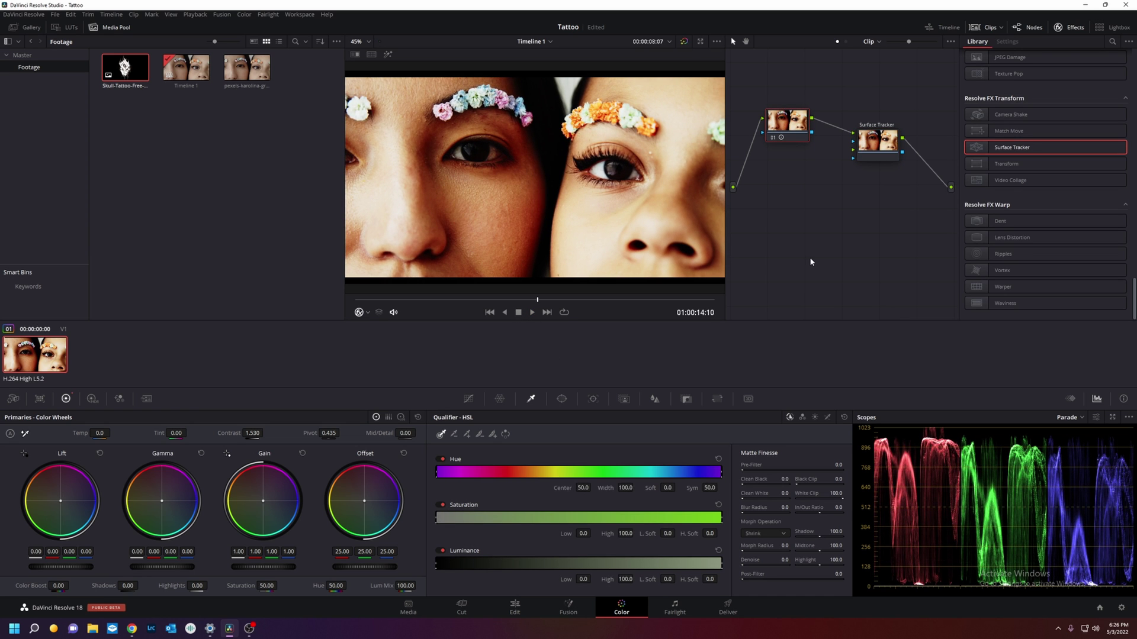
Bypass node 01 and feed the Skull-Tattoo image into the Surface Tracker as an Ext. Matte.
{"action": "key", "text": "ctrl+d"}
{"action": "left_click", "coordinate": [896, 134]}
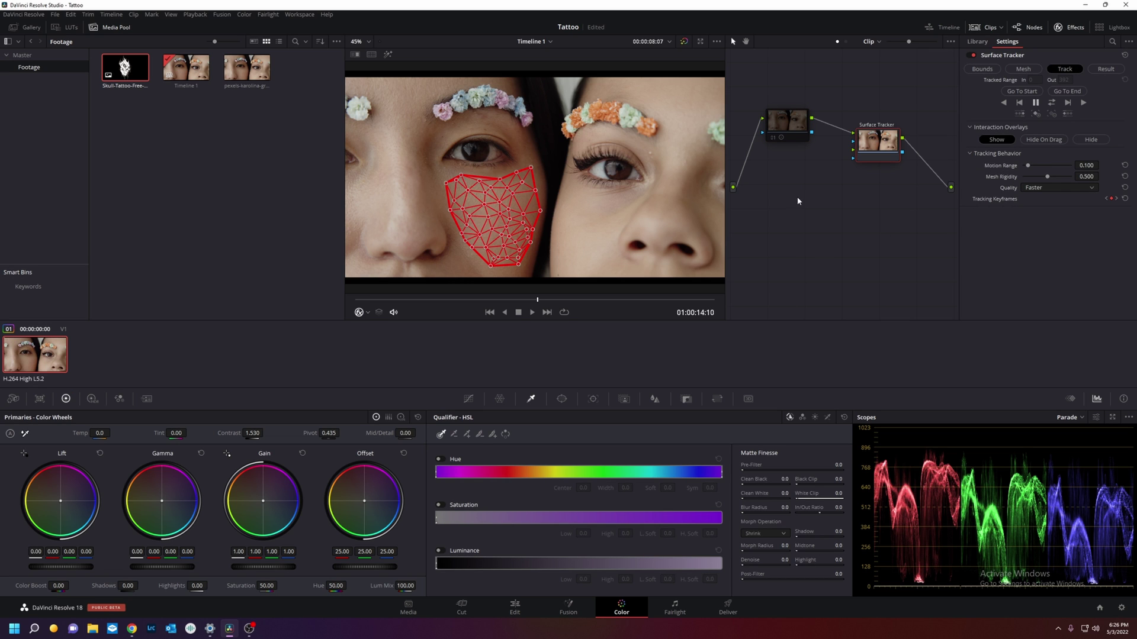
{"action": "left_click_drag", "start_coordinate": [125, 67], "coordinate": [855, 151]}
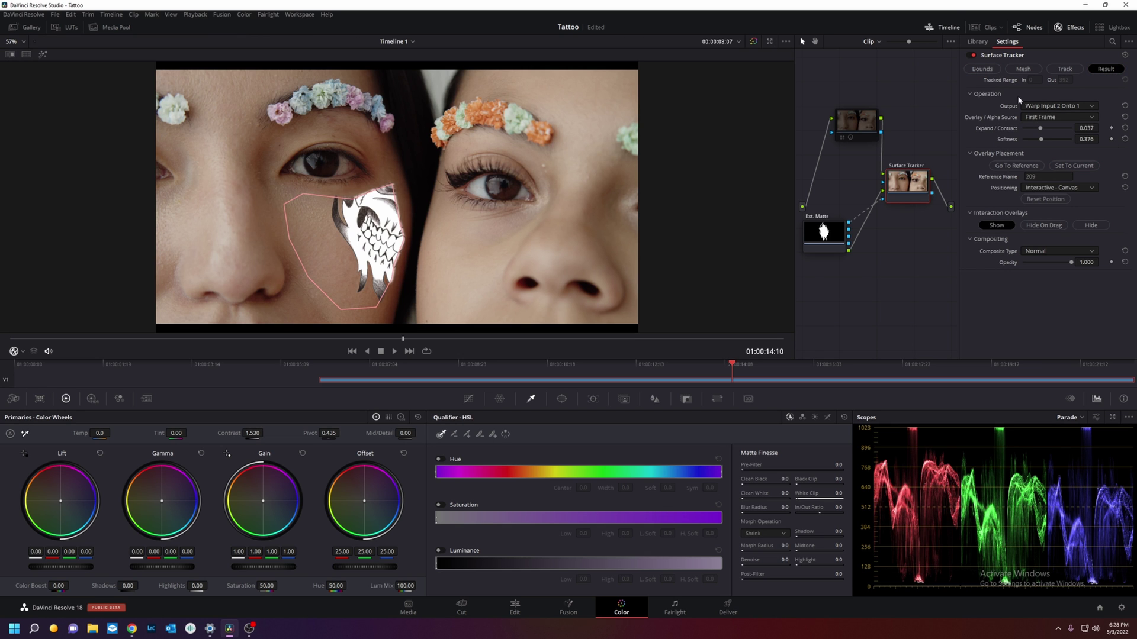
Set the tattoo's composite type to Overlay at about half opacity.
{"action": "left_click", "coordinate": [1056, 250]}
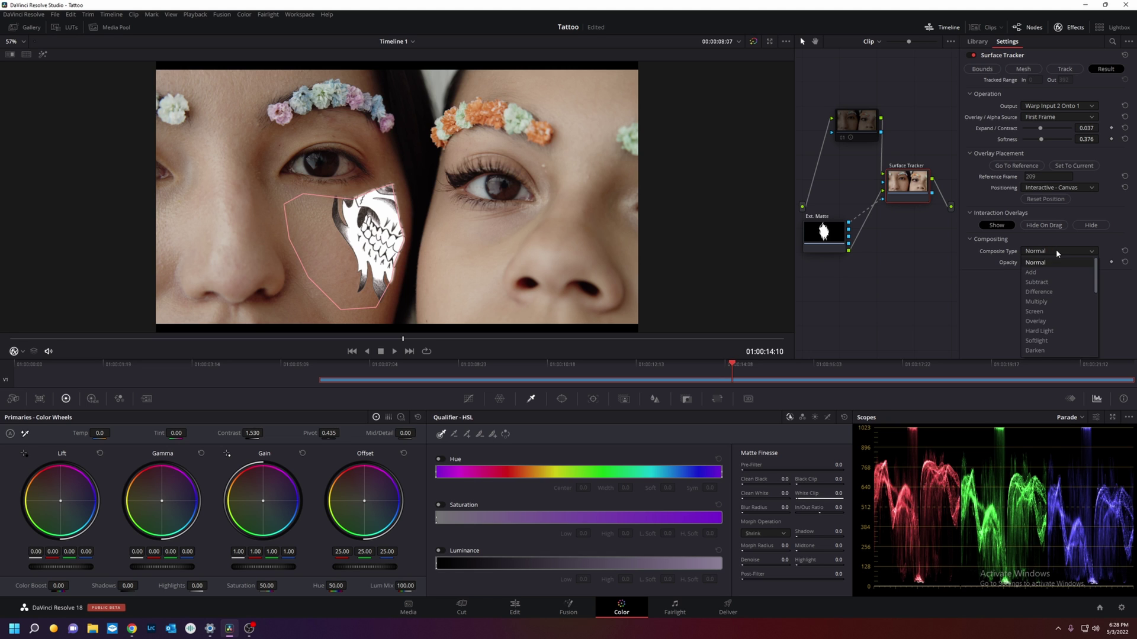
{"action": "left_click", "coordinate": [1036, 321]}
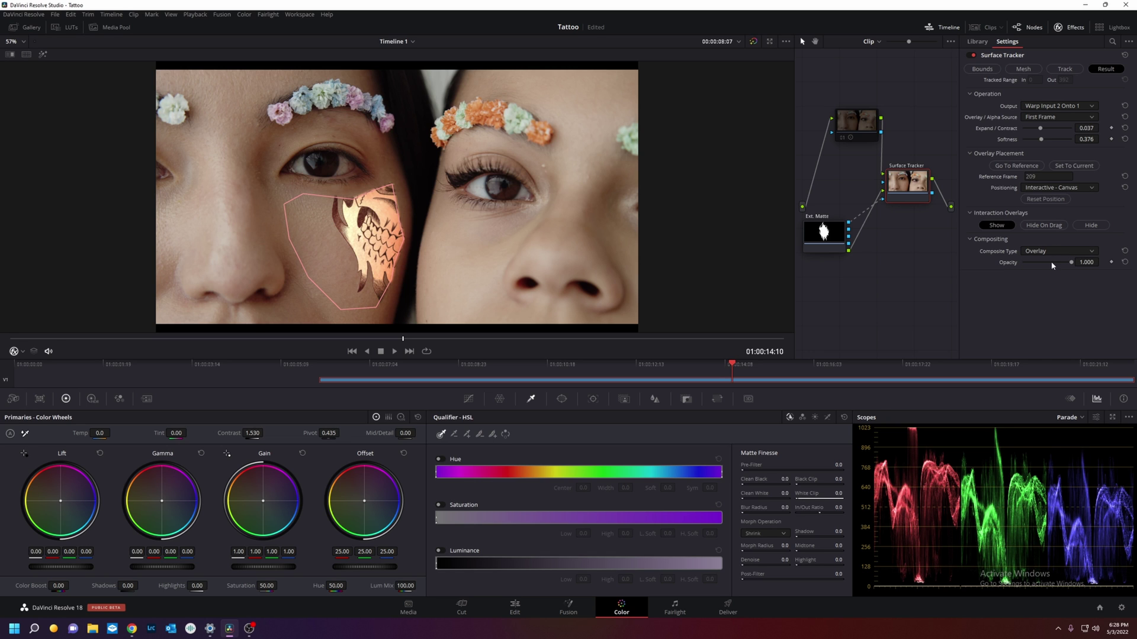
{"action": "left_click_drag", "start_coordinate": [1065, 263], "coordinate": [1049, 264]}
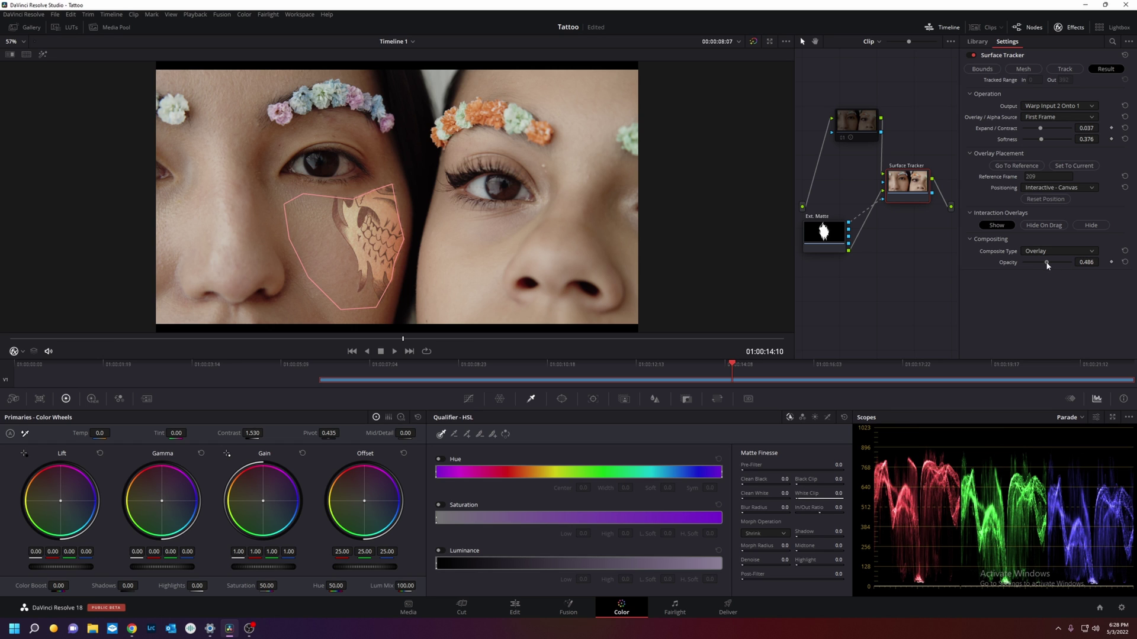
With slider positioning, shrink the skull to zoom 0.423, shift it left, and set height 0.938.
{"action": "left_click", "coordinate": [1060, 188]}
{"action": "left_click", "coordinate": [1057, 200]}
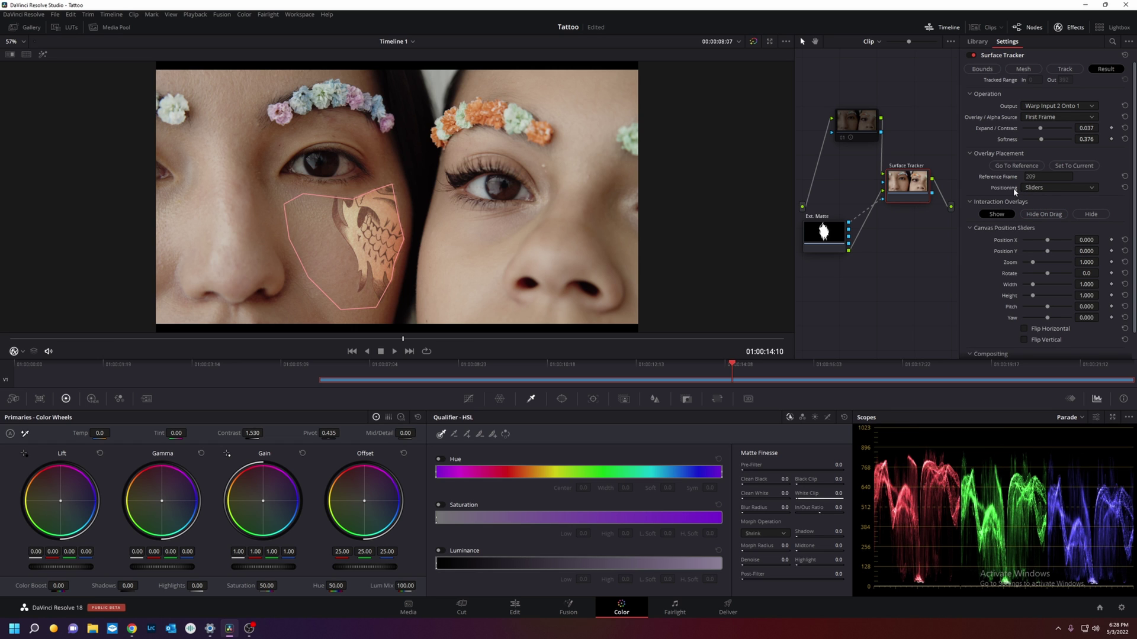
{"action": "mouse_move", "coordinate": [1047, 241]}
{"action": "left_mouse_down"}
{"action": "mouse_move", "coordinate": [1025, 265]}
{"action": "mouse_move", "coordinate": [1043, 241]}
{"action": "mouse_move", "coordinate": [1037, 254]}
{"action": "left_mouse_up"}
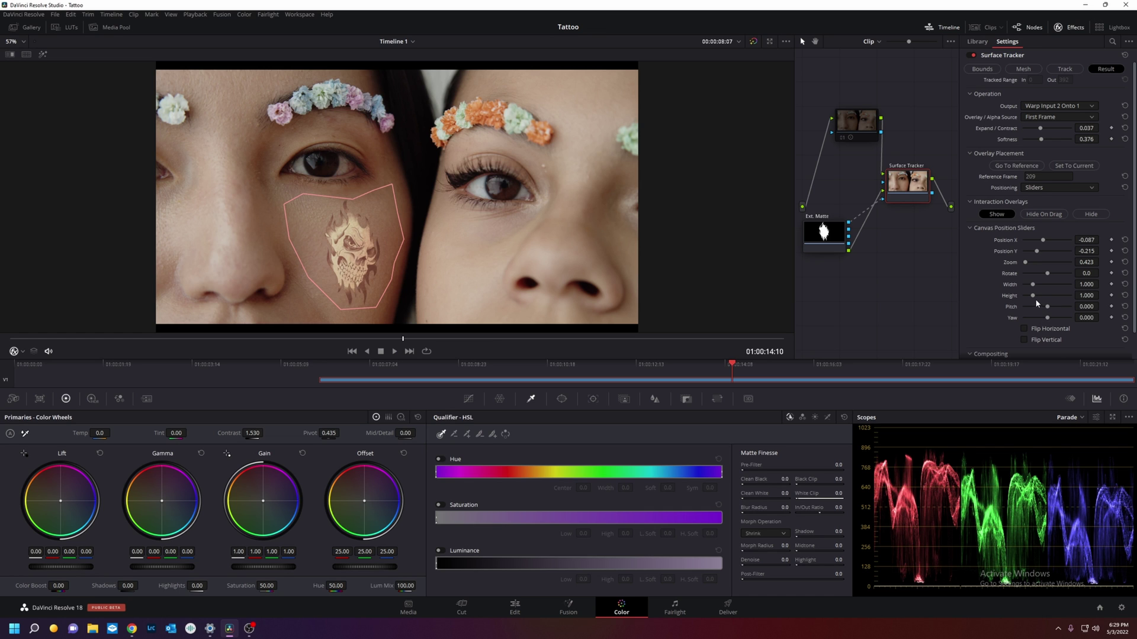
{"action": "left_click_drag", "start_coordinate": [1032, 295], "coordinate": [1033, 297]}
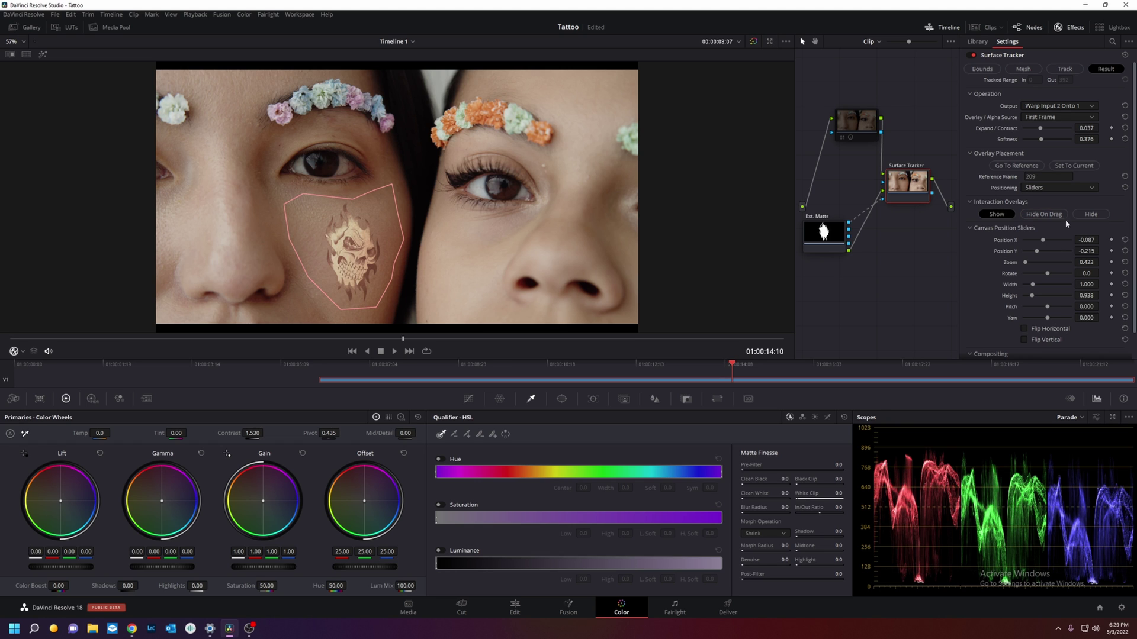
Lower the tattoo's opacity to 0.358 and move the Ext. Matte node lower in the graph.
{"action": "scroll", "coordinate": [1082, 309], "scroll_direction": "down", "scroll_amount": 1}
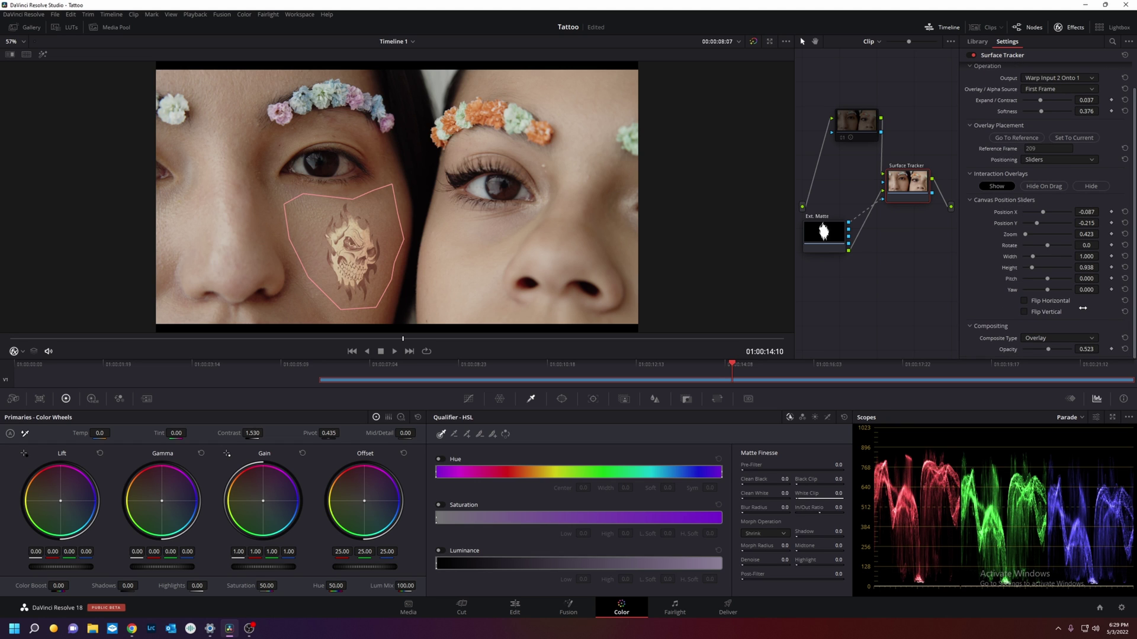
{"action": "left_click_drag", "start_coordinate": [1048, 351], "coordinate": [1042, 350]}
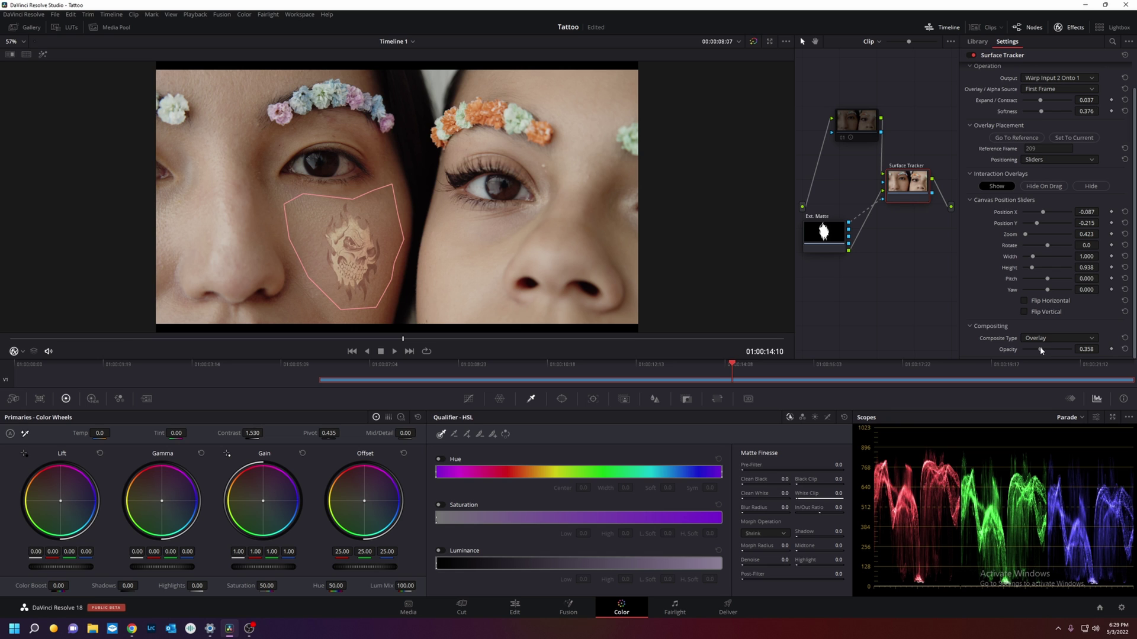
{"action": "left_click_drag", "start_coordinate": [831, 242], "coordinate": [832, 280]}
{"action": "right_click", "coordinate": [894, 261]}
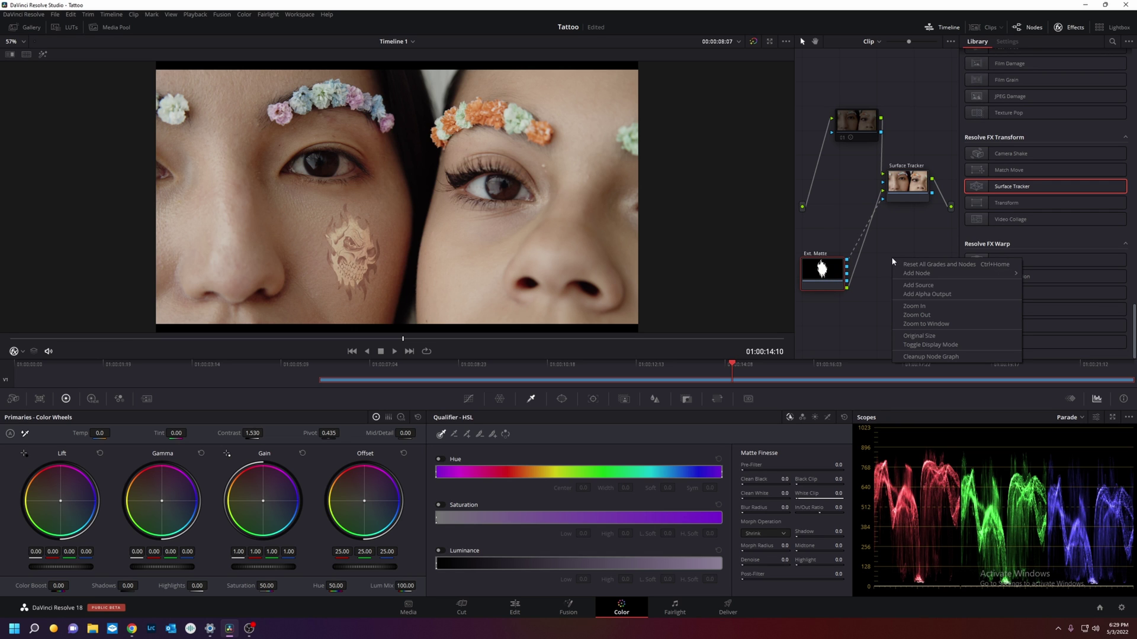
Add corrector node 04 after the Ext. Matte and raise its contrast to 1.830.
{"action": "mouse_move", "coordinate": [1006, 272]}
{"action": "left_click", "coordinate": [1068, 274]}
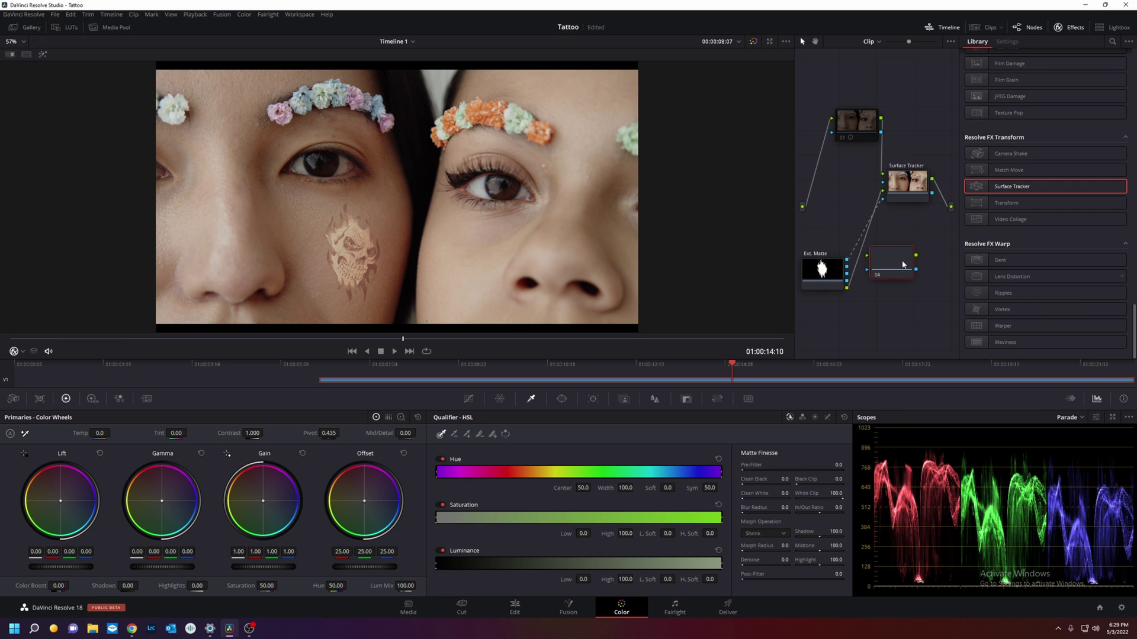
{"action": "mouse_move", "coordinate": [894, 264]}
{"action": "left_mouse_down"}
{"action": "mouse_move", "coordinate": [863, 235]}
{"action": "mouse_move", "coordinate": [911, 271]}
{"action": "left_mouse_up"}
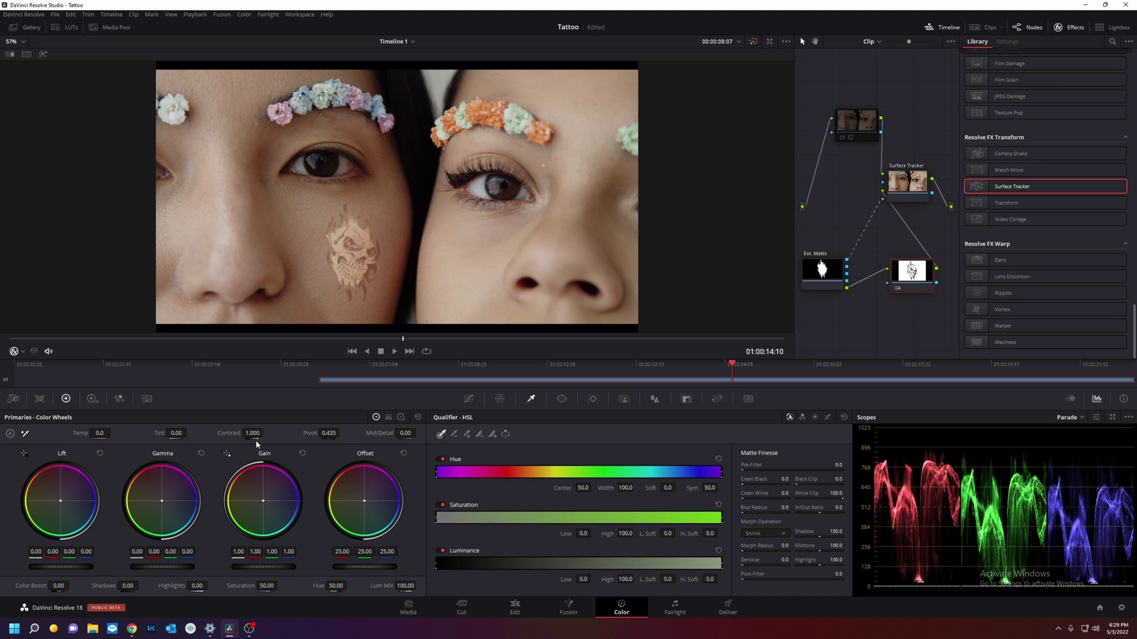
{"action": "left_click_drag", "start_coordinate": [253, 433], "coordinate": [275, 433]}
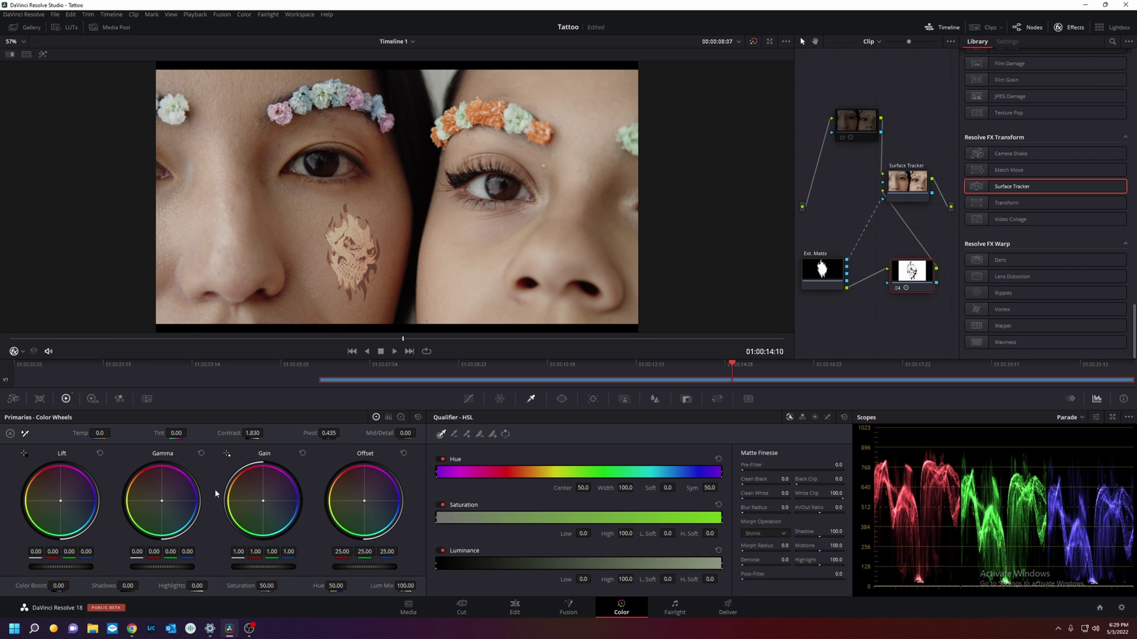
Darken the skull tattoo with the HDR wheels: shift shadows, lower contrast, pivot, black offset, highlight exposure -1.05.
{"action": "left_click", "coordinate": [92, 399]}
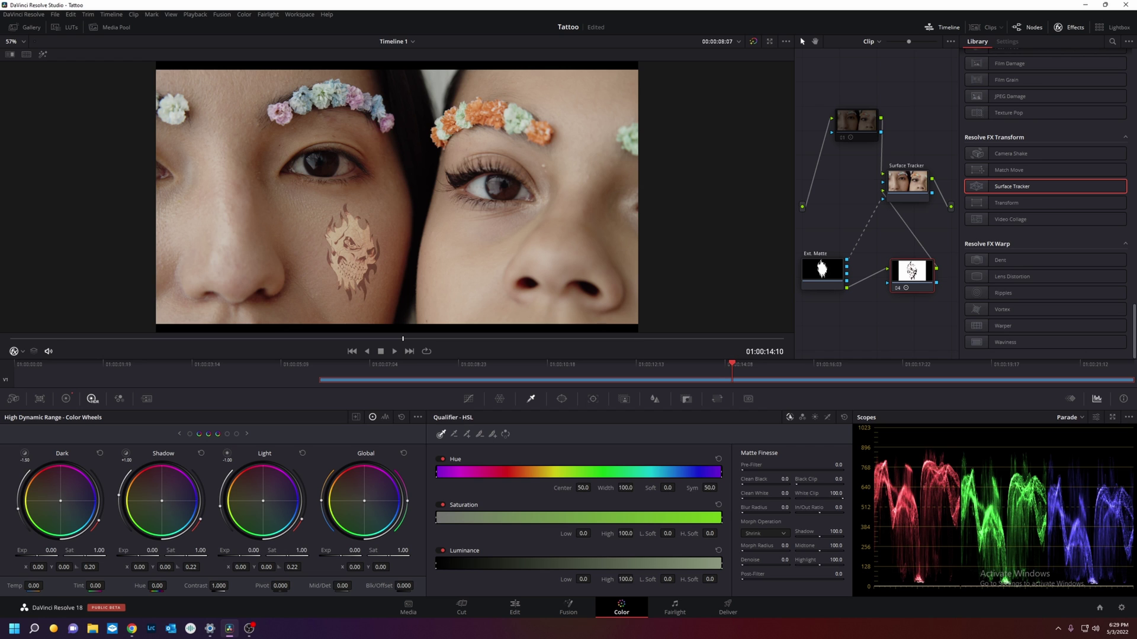
{"action": "left_click_drag", "start_coordinate": [163, 501], "coordinate": [166, 501]}
{"action": "mouse_move", "coordinate": [231, 586]}
{"action": "left_mouse_down"}
{"action": "mouse_move", "coordinate": [195, 585]}
{"action": "mouse_move", "coordinate": [236, 585]}
{"action": "left_mouse_up"}
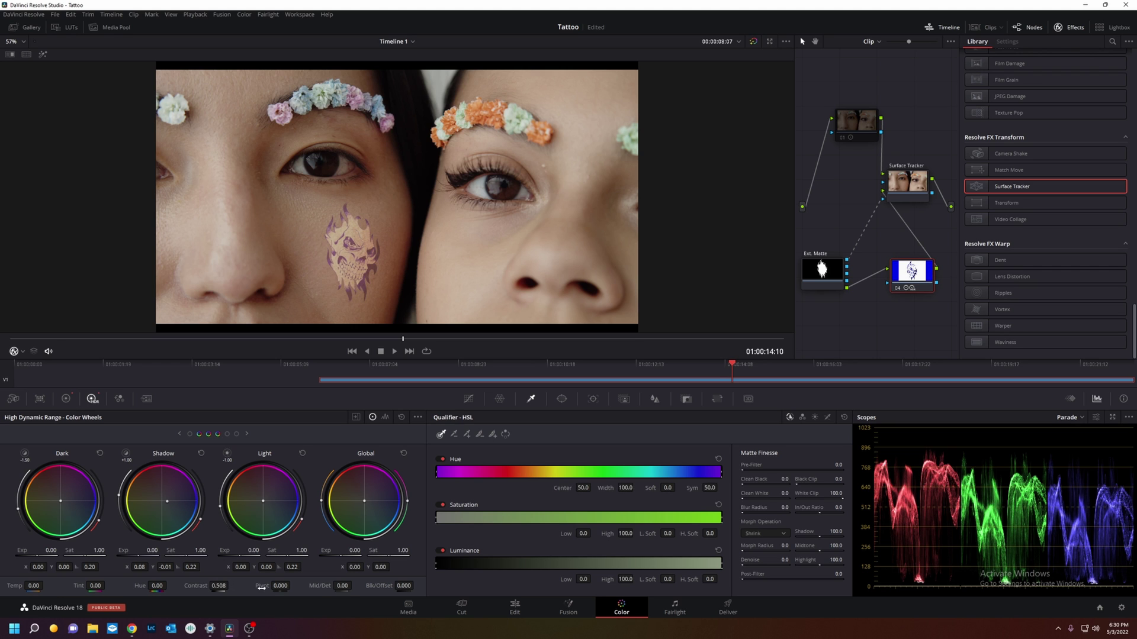
{"action": "left_click_drag", "start_coordinate": [283, 587], "coordinate": [338, 586]}
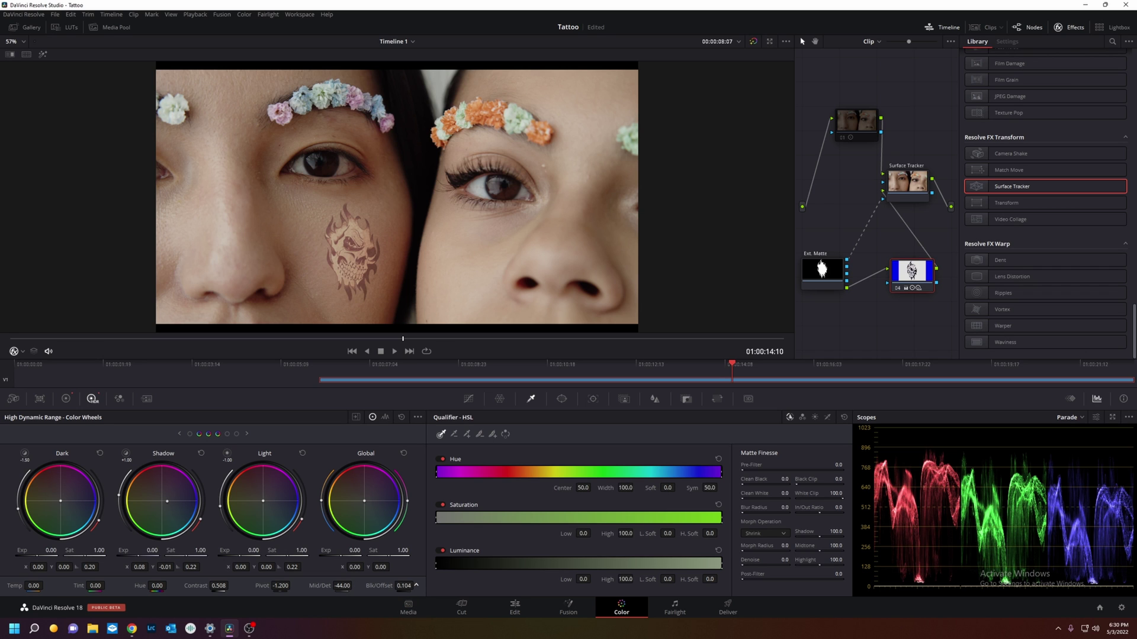
{"action": "left_click_drag", "start_coordinate": [404, 586], "coordinate": [401, 587]}
{"action": "left_click", "coordinate": [247, 434]}
{"action": "left_click_drag", "start_coordinate": [252, 550], "coordinate": [218, 551]}
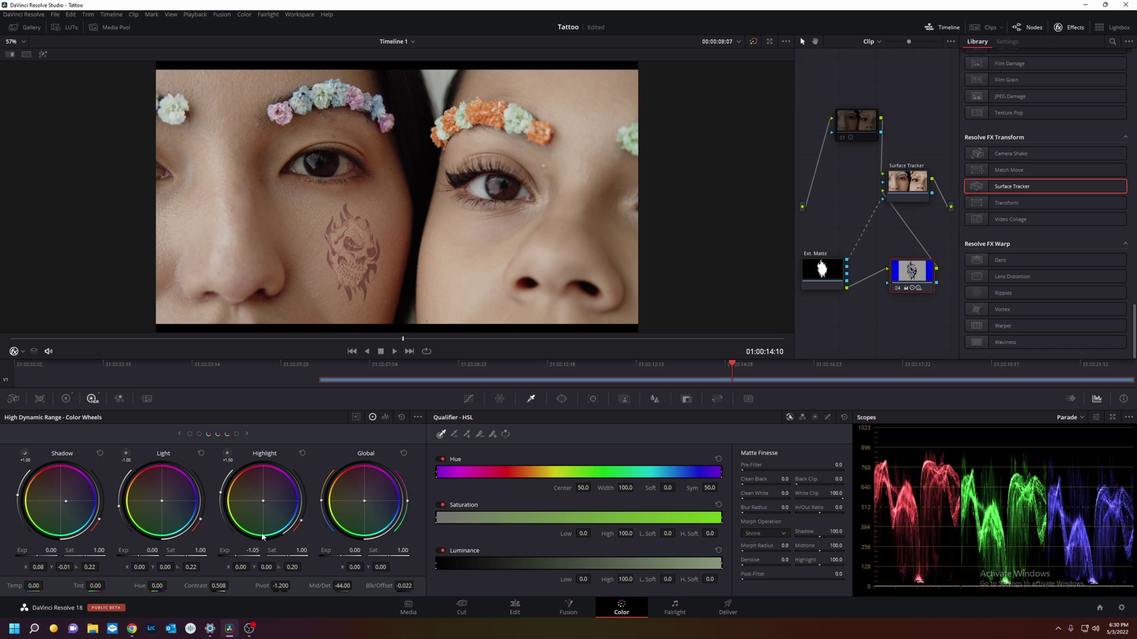
Play the clip on loop to review the skull tattoo tracking.
{"action": "left_click", "coordinate": [394, 351]}
{"action": "left_click", "coordinate": [427, 351]}
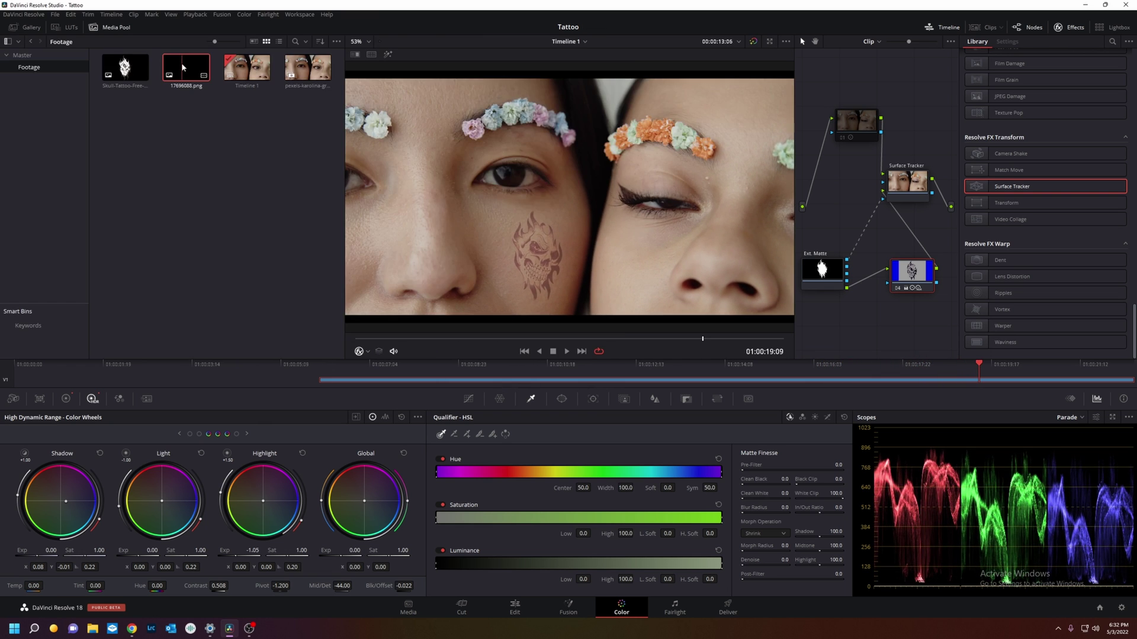
Drop 17696088.png into the node graph and rearrange nodes 01, 04, Surface Tracker and the skull matte.
{"action": "left_click_drag", "start_coordinate": [182, 67], "coordinate": [838, 340]}
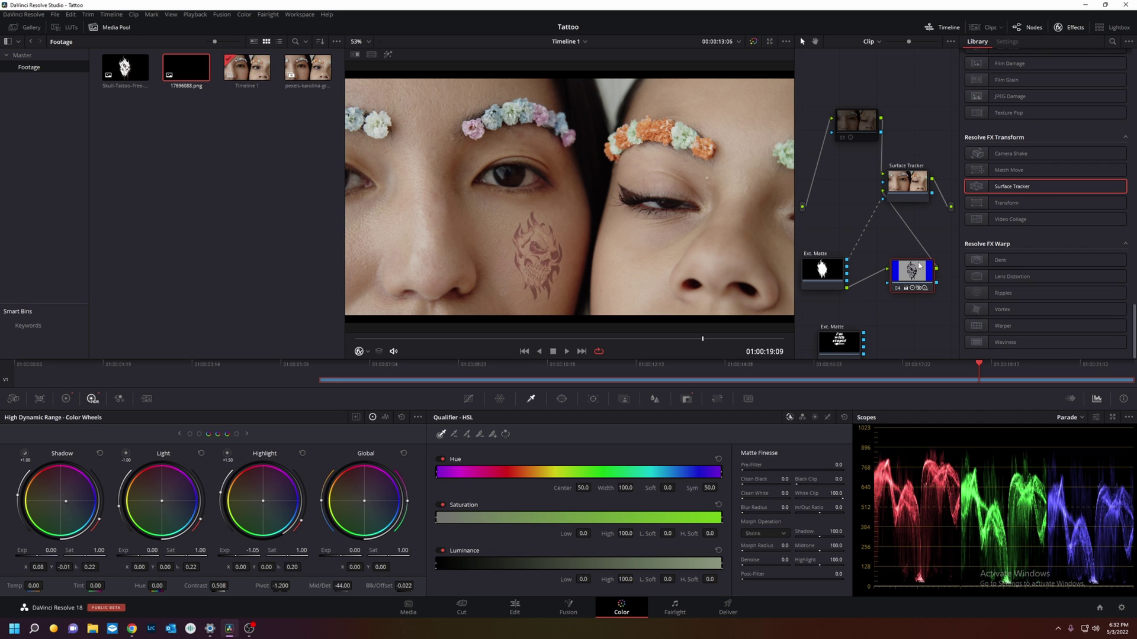
{"action": "left_click_drag", "start_coordinate": [921, 277], "coordinate": [923, 246]}
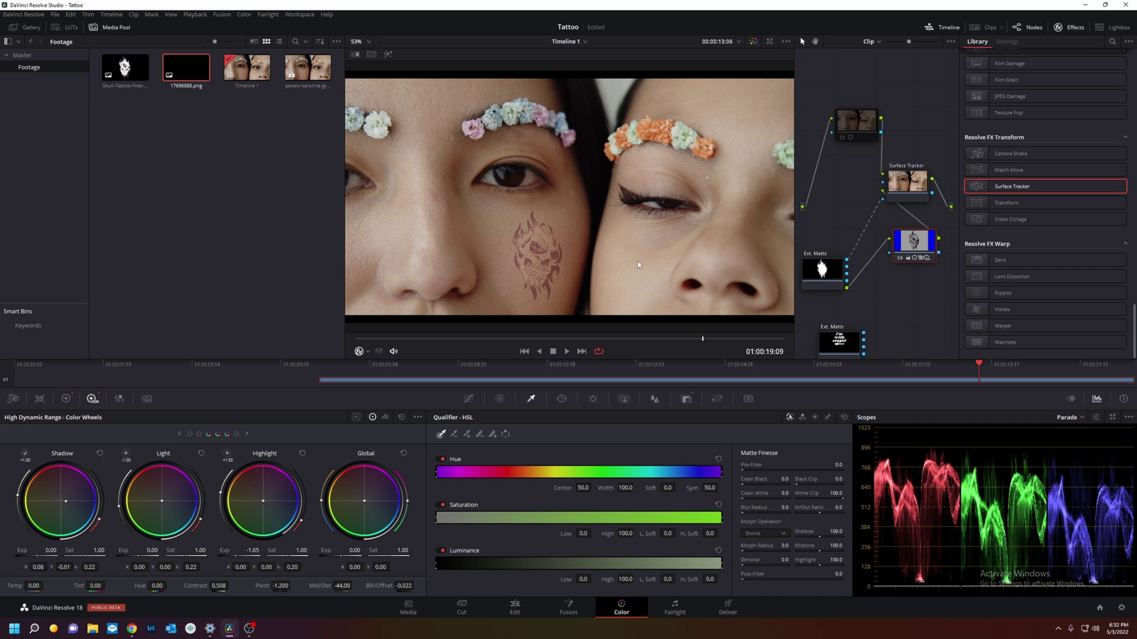
{"action": "left_click_drag", "start_coordinate": [859, 123], "coordinate": [831, 101]}
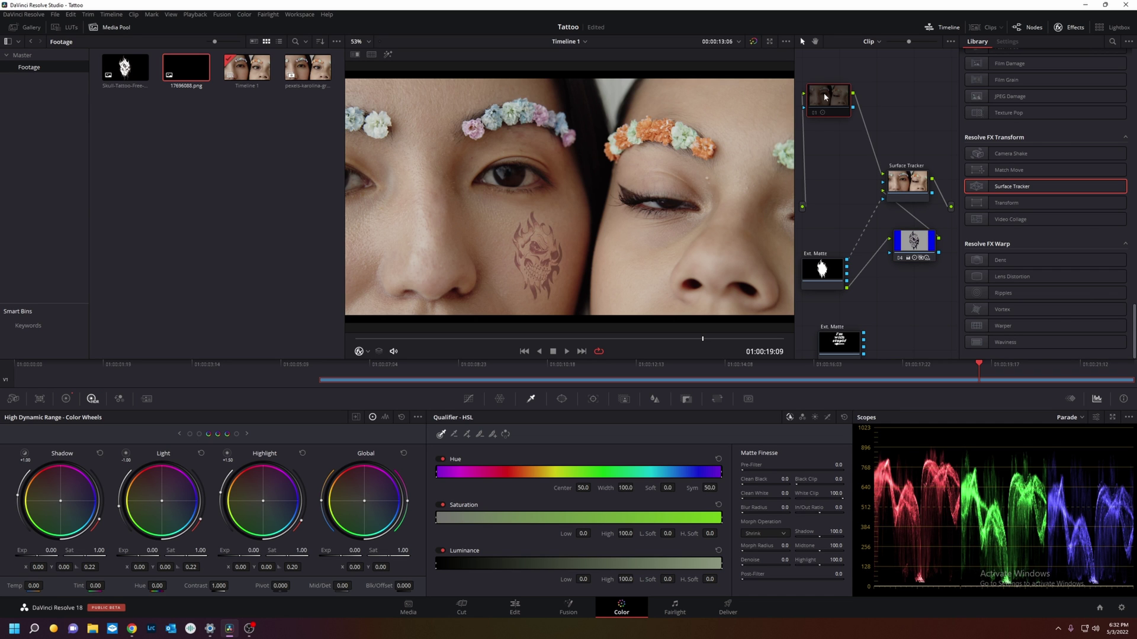
{"action": "left_click", "coordinate": [911, 184]}
{"action": "left_click_drag", "start_coordinate": [911, 185], "coordinate": [896, 106]}
{"action": "left_click_drag", "start_coordinate": [919, 250], "coordinate": [869, 157]}
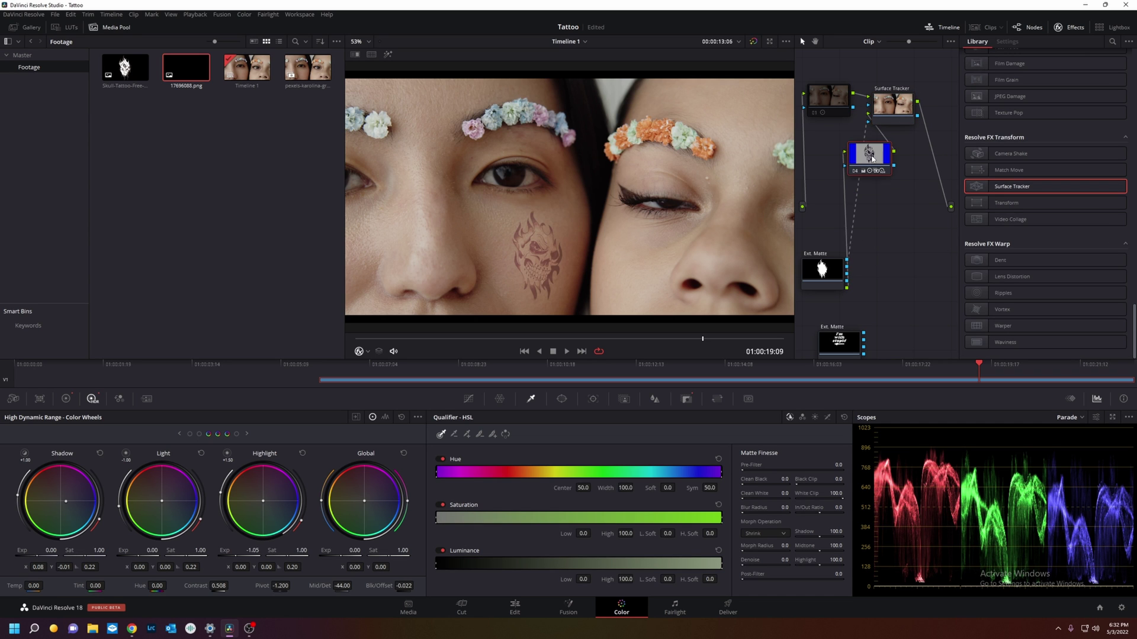
{"action": "left_click_drag", "start_coordinate": [823, 269], "coordinate": [821, 180]}
{"action": "left_click_drag", "start_coordinate": [892, 105], "coordinate": [898, 104]}
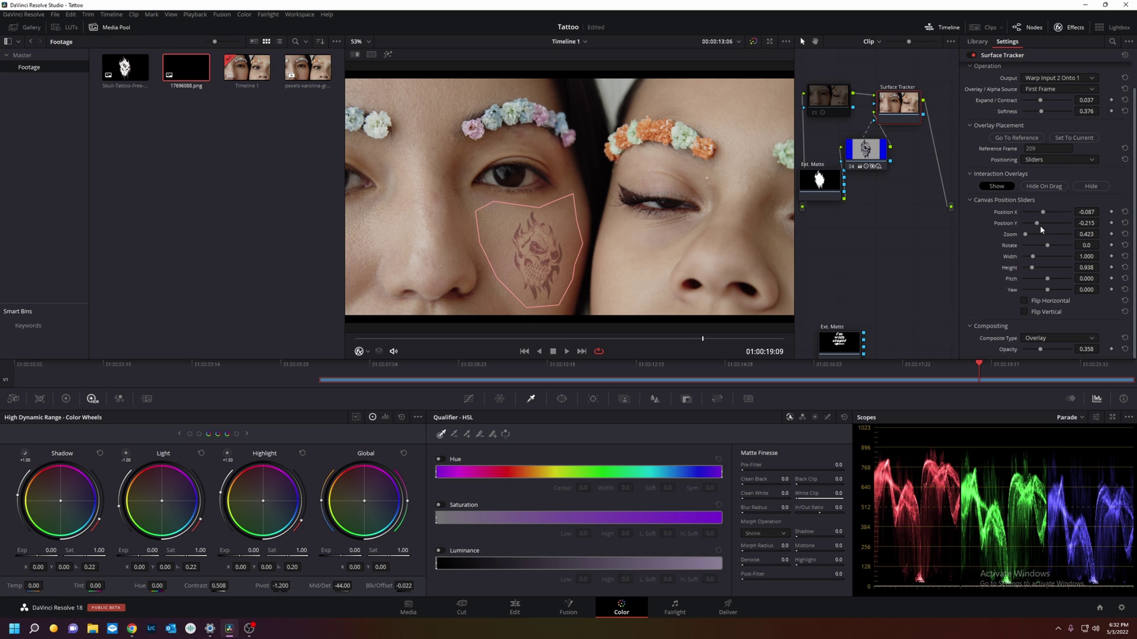
Add a second Surface Tracker node from the effects list to the node graph.
{"action": "left_click", "coordinate": [1074, 27]}
{"action": "left_click", "coordinate": [1072, 27]}
{"action": "left_click", "coordinate": [977, 41]}
{"action": "left_click_drag", "start_coordinate": [1037, 187], "coordinate": [941, 173]}
Disable the skull tattoo's Surface Tracker with Ctrl+D and select and reposition the second tracker.
{"action": "left_click", "coordinate": [886, 108]}
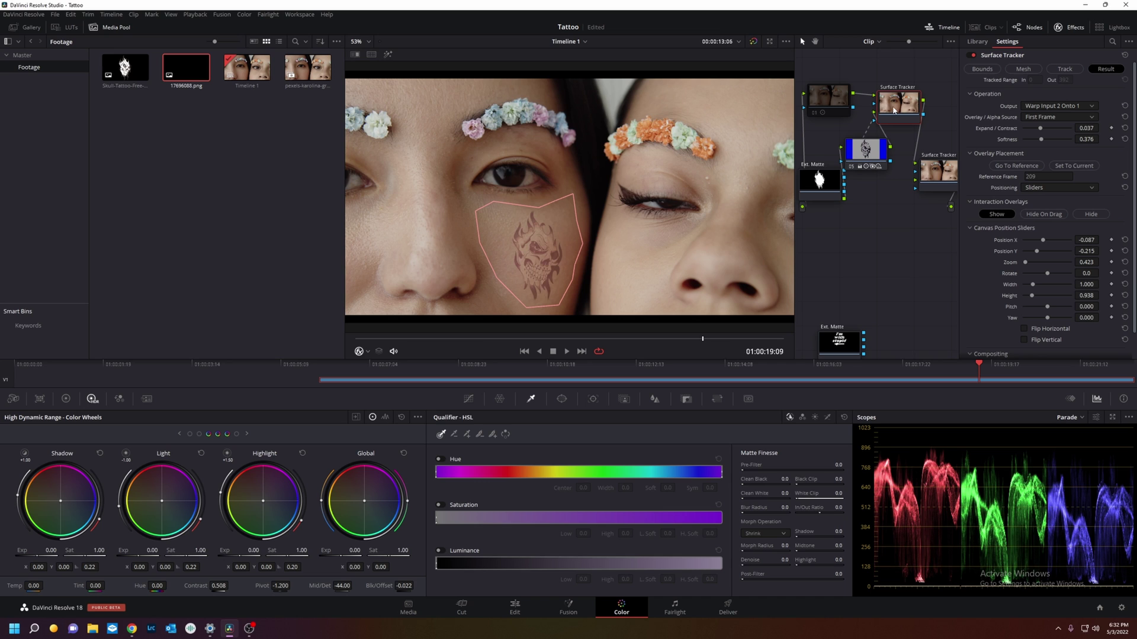
{"action": "key", "text": "ctrl+d"}
{"action": "left_click", "coordinate": [928, 177]}
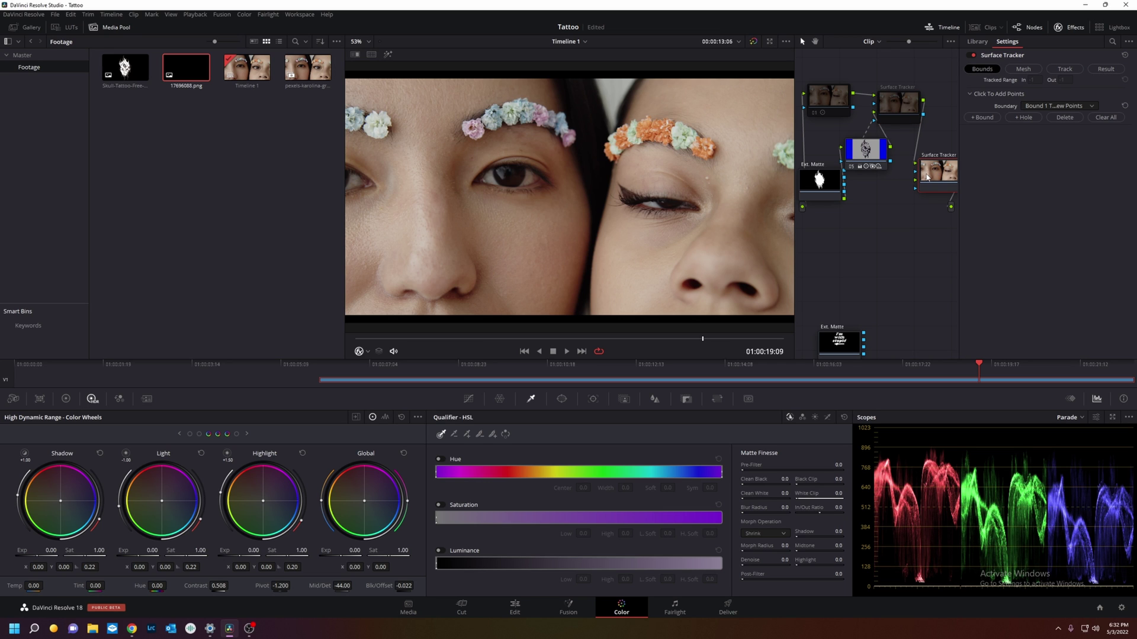
{"action": "left_click_drag", "start_coordinate": [941, 178], "coordinate": [934, 185]}
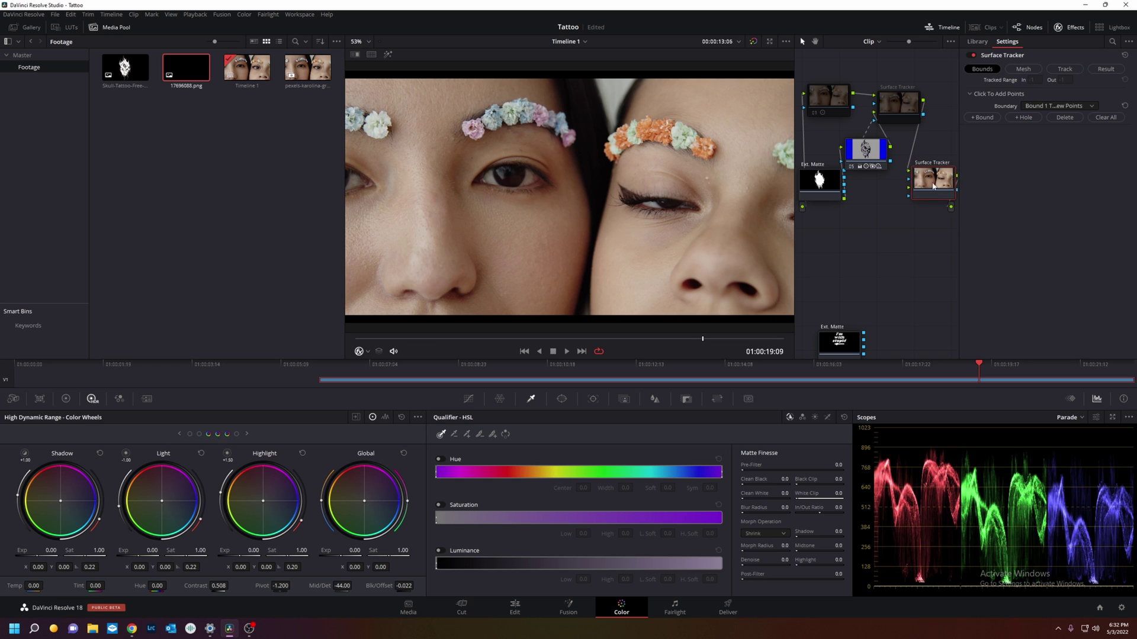
Draw a closed tracking boundary around the right woman's cheek.
{"action": "left_click", "coordinate": [602, 304]}
{"action": "left_click", "coordinate": [669, 288]}
{"action": "left_click", "coordinate": [676, 261]}
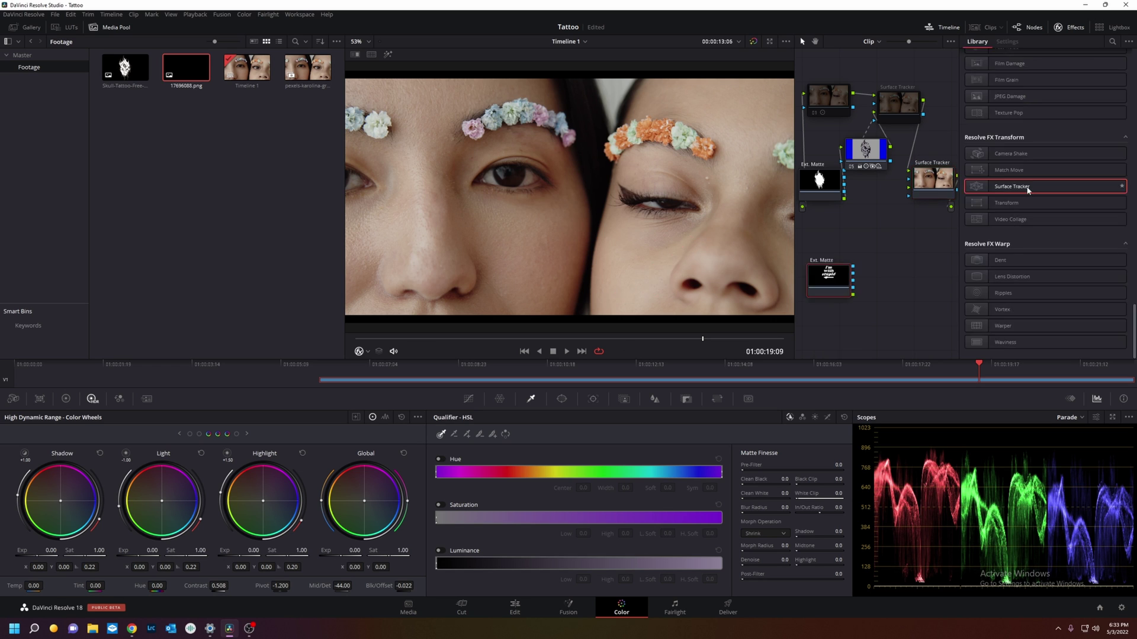
{"action": "left_click", "coordinate": [934, 186]}
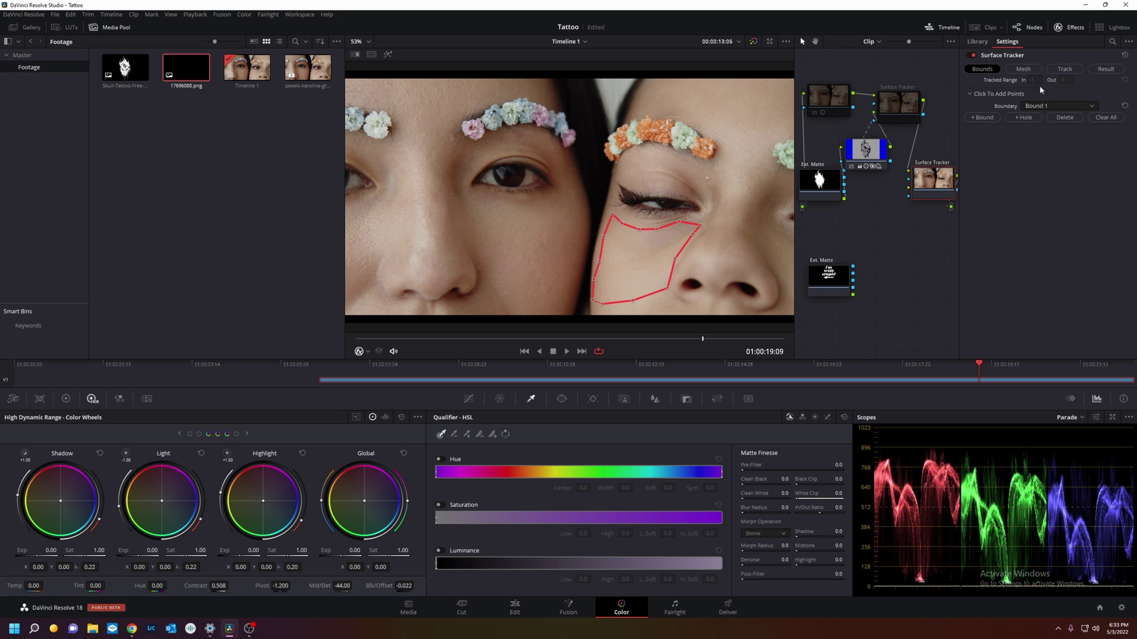
{"action": "left_click", "coordinate": [1064, 69]}
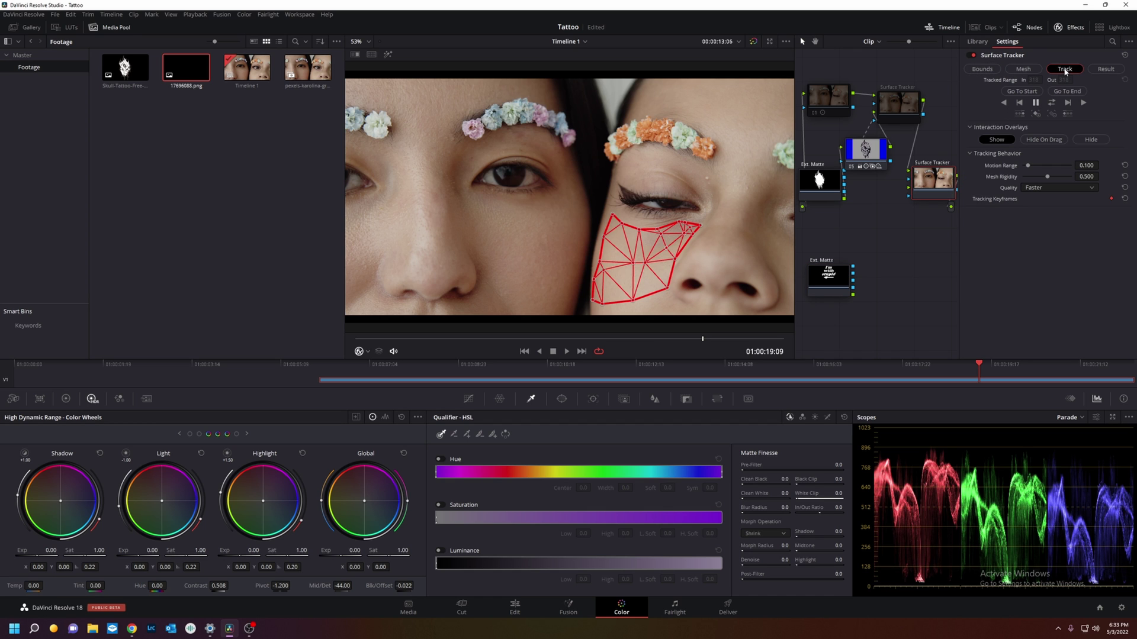
Track the right cheek forward through the clip and play back to check the mesh.
{"action": "left_click", "coordinate": [1053, 103]}
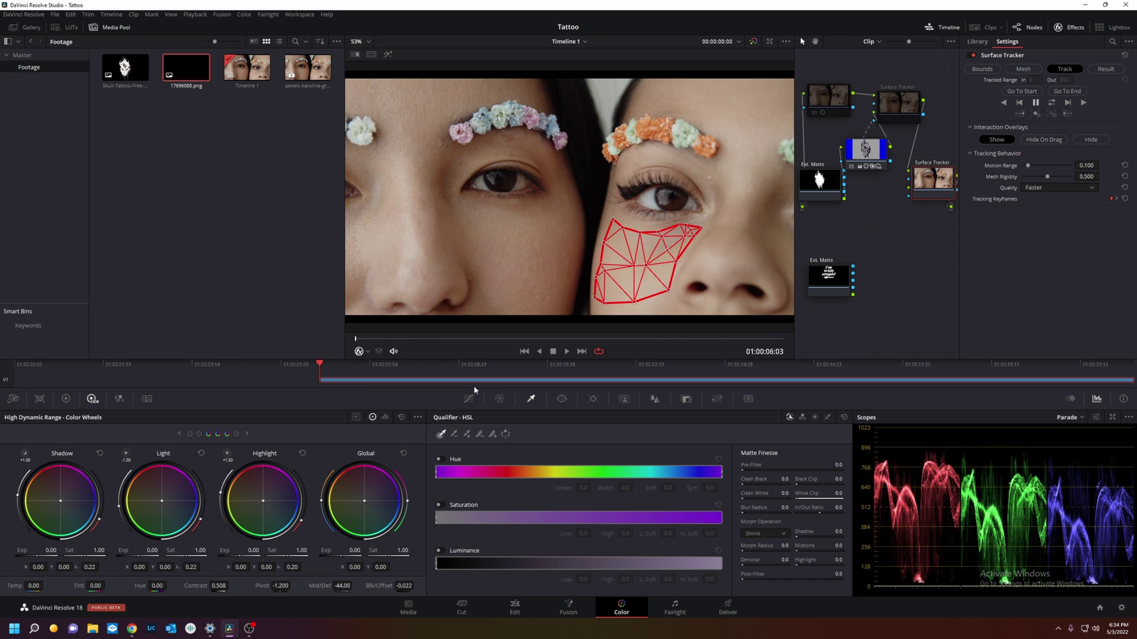
{"action": "left_click", "coordinate": [566, 351]}
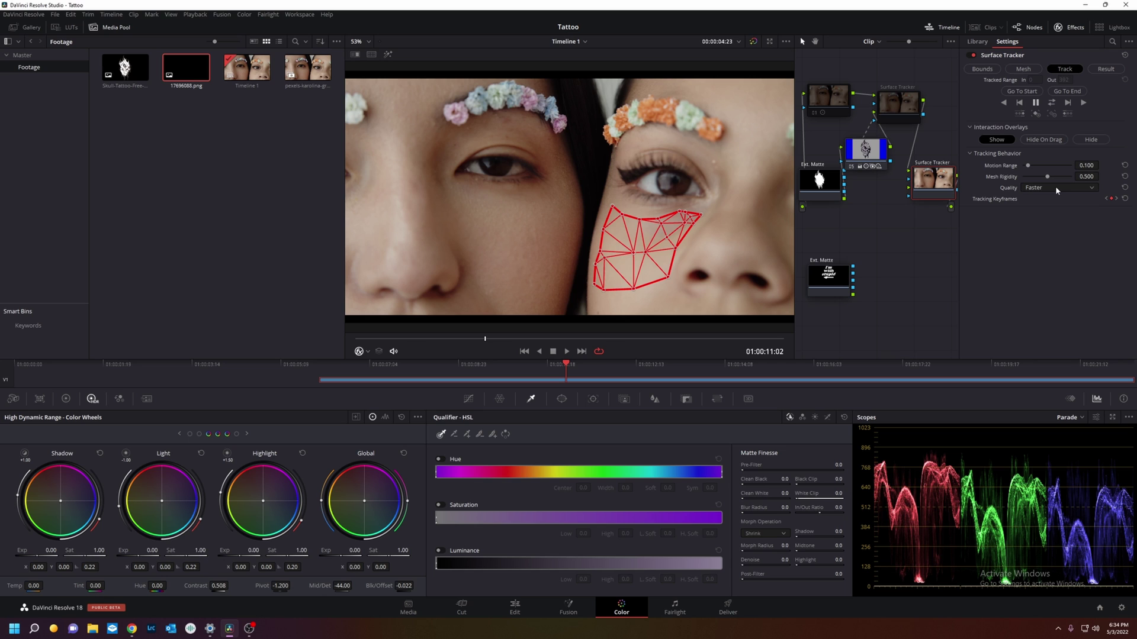
{"action": "left_click", "coordinate": [1103, 70]}
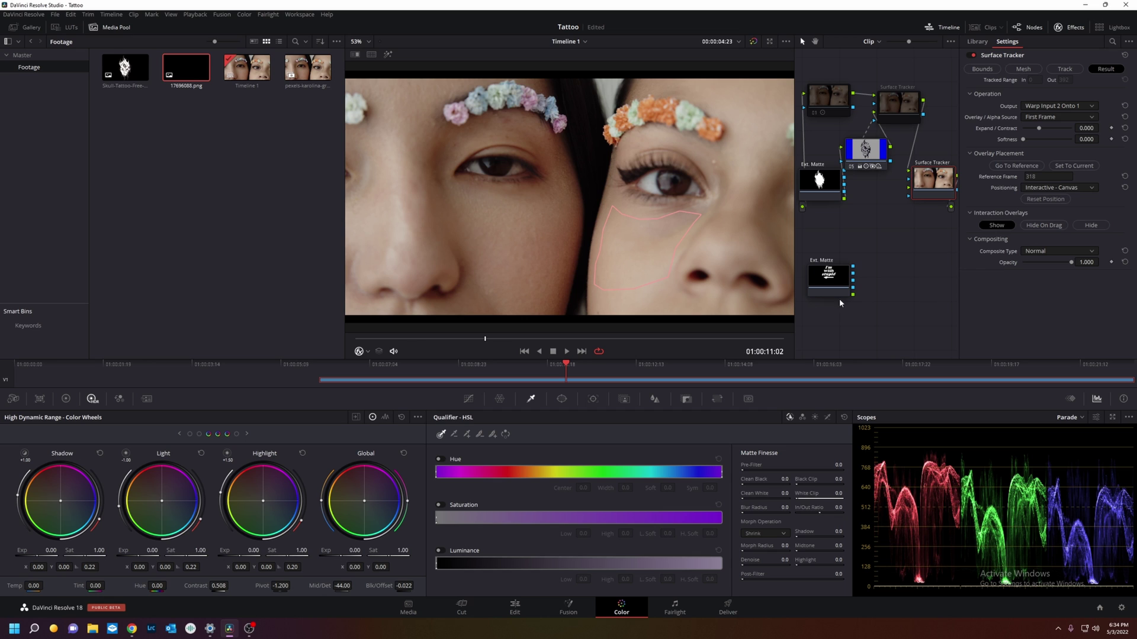
Connect the 17696088.png matte to the second tracker's overlay input and set Composite Type to Overlay.
{"action": "left_click_drag", "start_coordinate": [853, 294], "coordinate": [909, 188]}
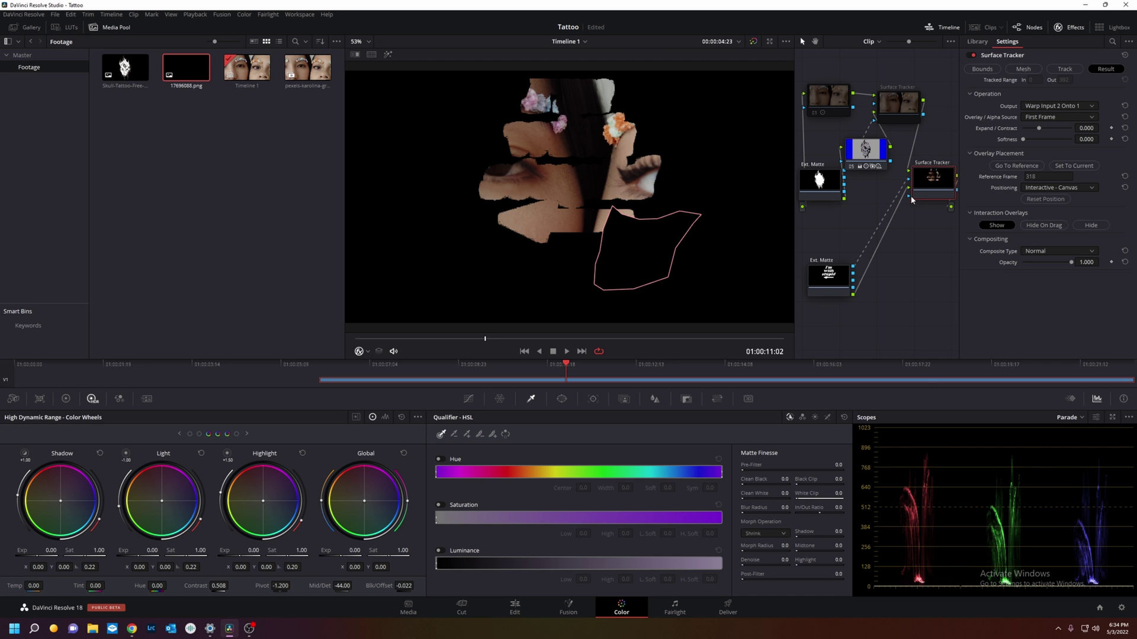
{"action": "left_click", "coordinate": [881, 250]}
{"action": "key", "text": "Delete"}
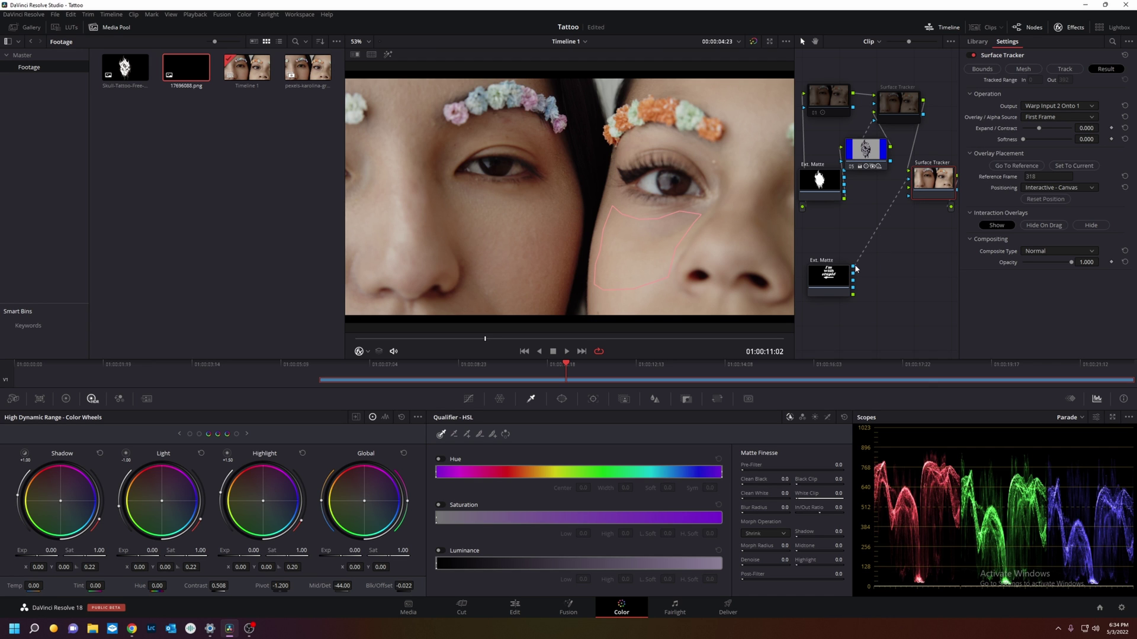
{"action": "left_click_drag", "start_coordinate": [855, 267], "coordinate": [904, 191]}
{"action": "left_click_drag", "start_coordinate": [853, 296], "coordinate": [908, 188]}
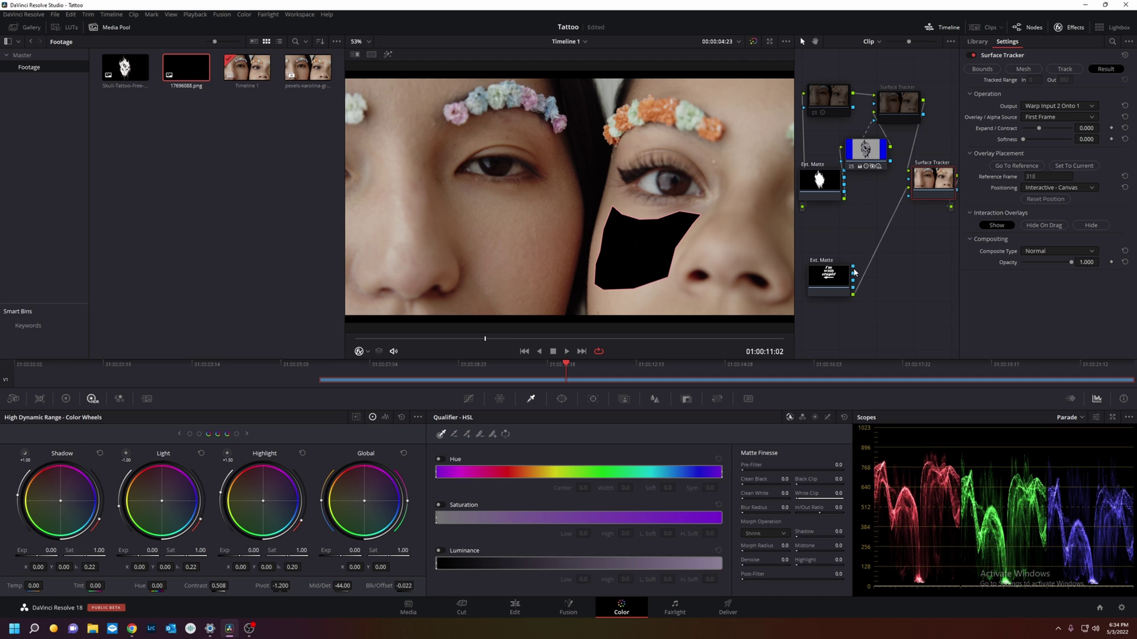
{"action": "left_click_drag", "start_coordinate": [910, 197], "coordinate": [910, 199]}
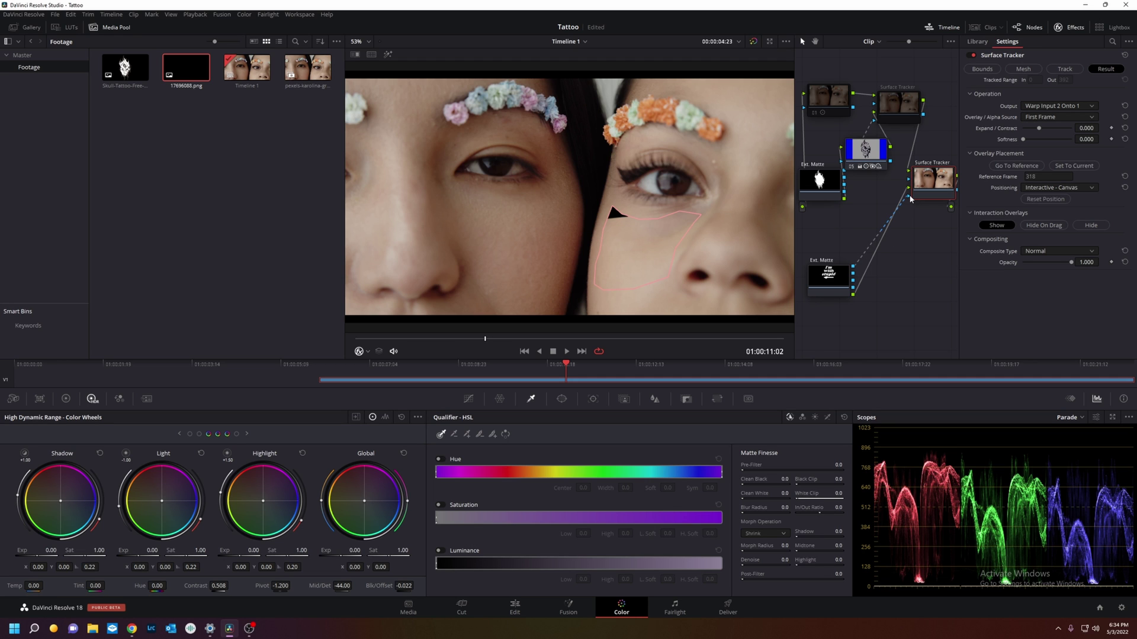
{"action": "left_click", "coordinate": [1061, 253]}
{"action": "left_click", "coordinate": [1059, 321]}
Switch positioning to Sliders and place the graphic at X 0.142, Y -0.317, Zoom 0.319.
{"action": "left_click", "coordinate": [1071, 191]}
{"action": "left_click", "coordinate": [1068, 207]}
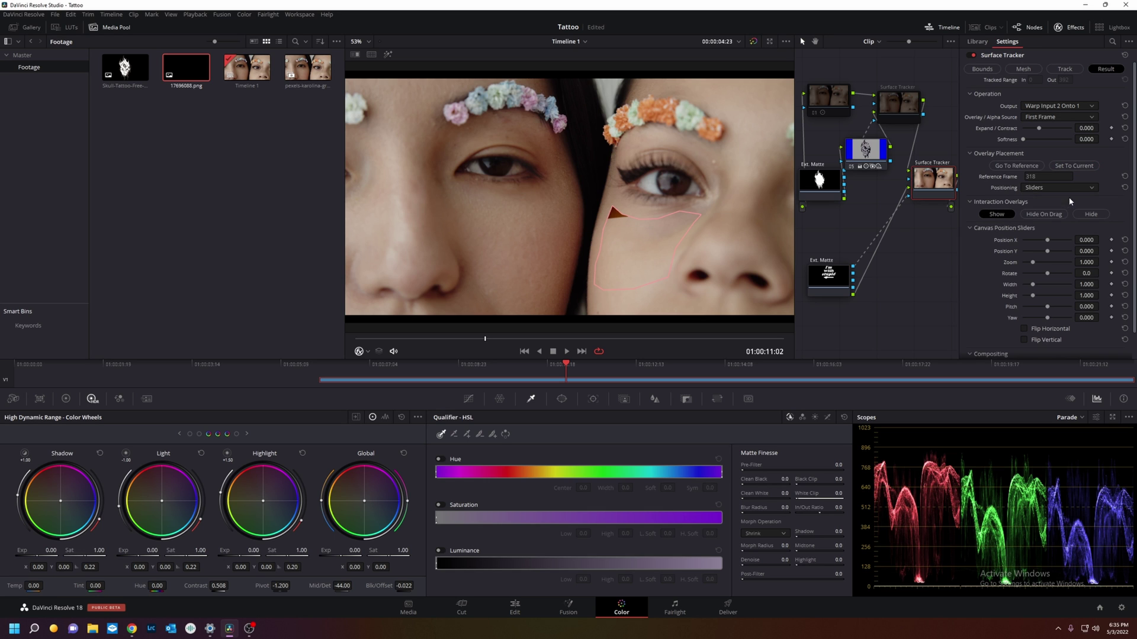
{"action": "mouse_move", "coordinate": [1048, 242]}
{"action": "left_mouse_down"}
{"action": "mouse_move", "coordinate": [1023, 261]}
{"action": "mouse_move", "coordinate": [1054, 240]}
{"action": "left_mouse_up"}
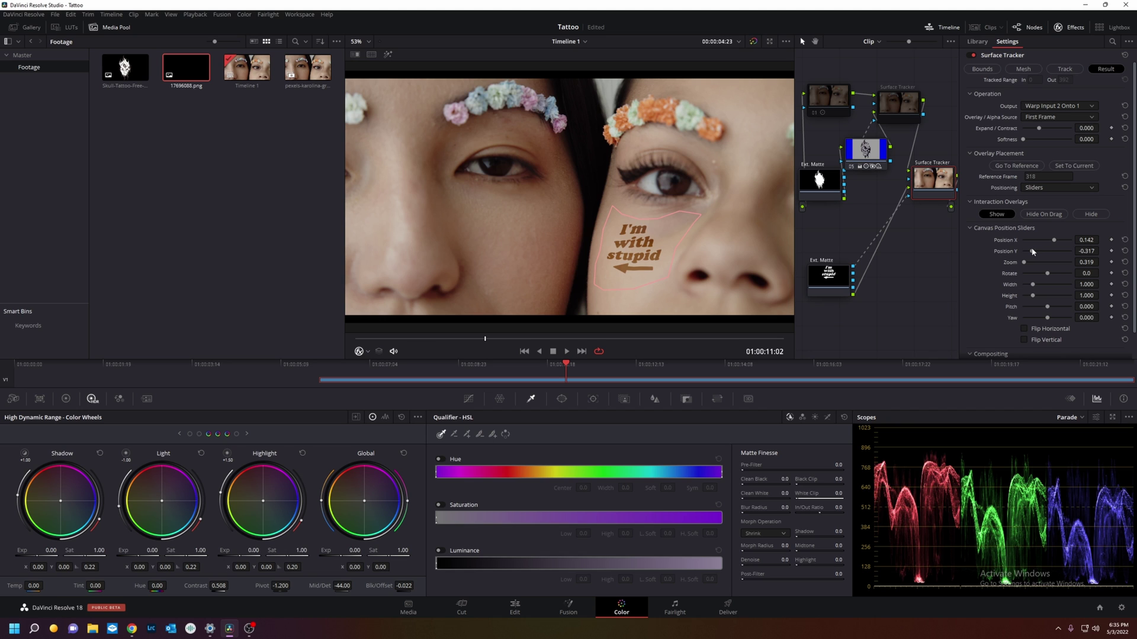
Insert a corrector node between the graphic and tracker, shifting shadows and lowering contrast for a purplish tint.
{"action": "right_click", "coordinate": [910, 265]}
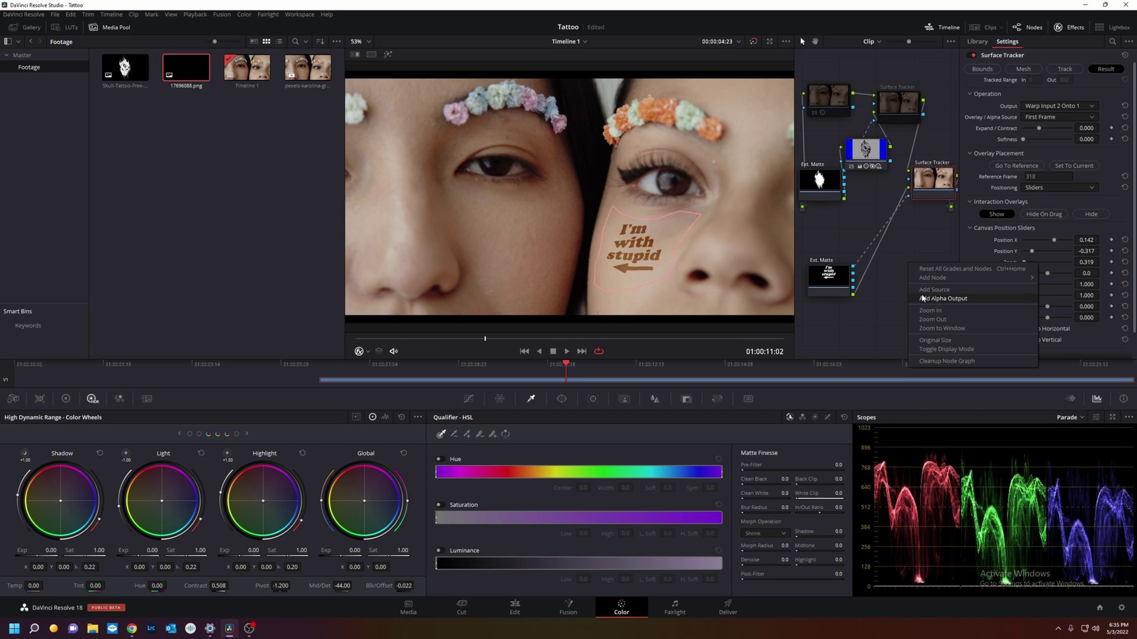
{"action": "mouse_move", "coordinate": [926, 281]}
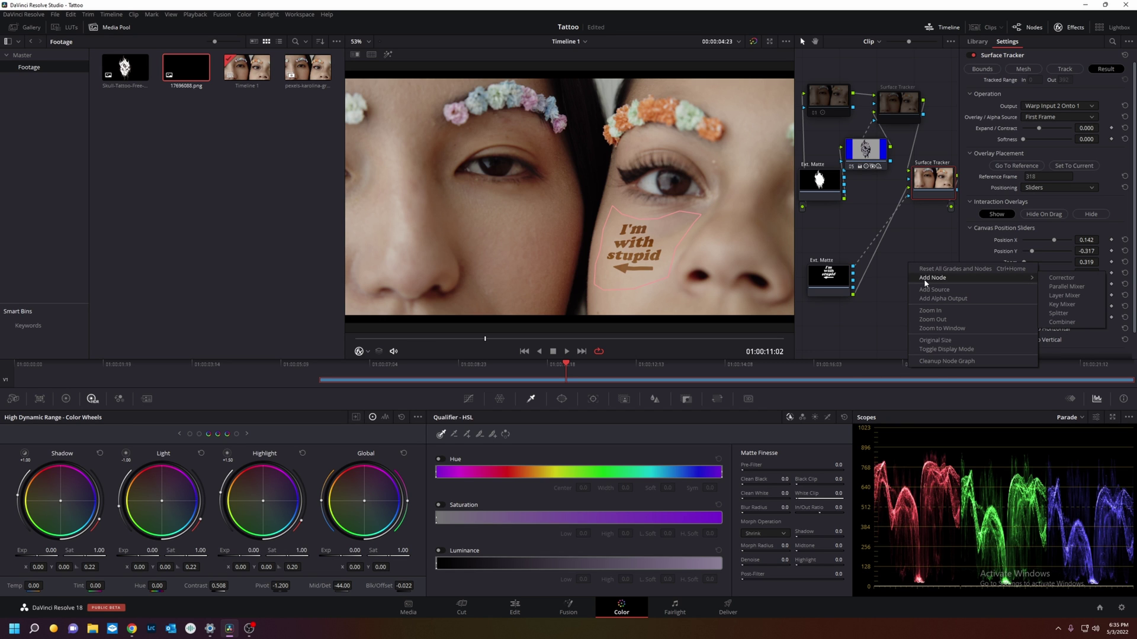
{"action": "left_click", "coordinate": [1054, 277]}
{"action": "left_click_drag", "start_coordinate": [923, 278], "coordinate": [895, 273]}
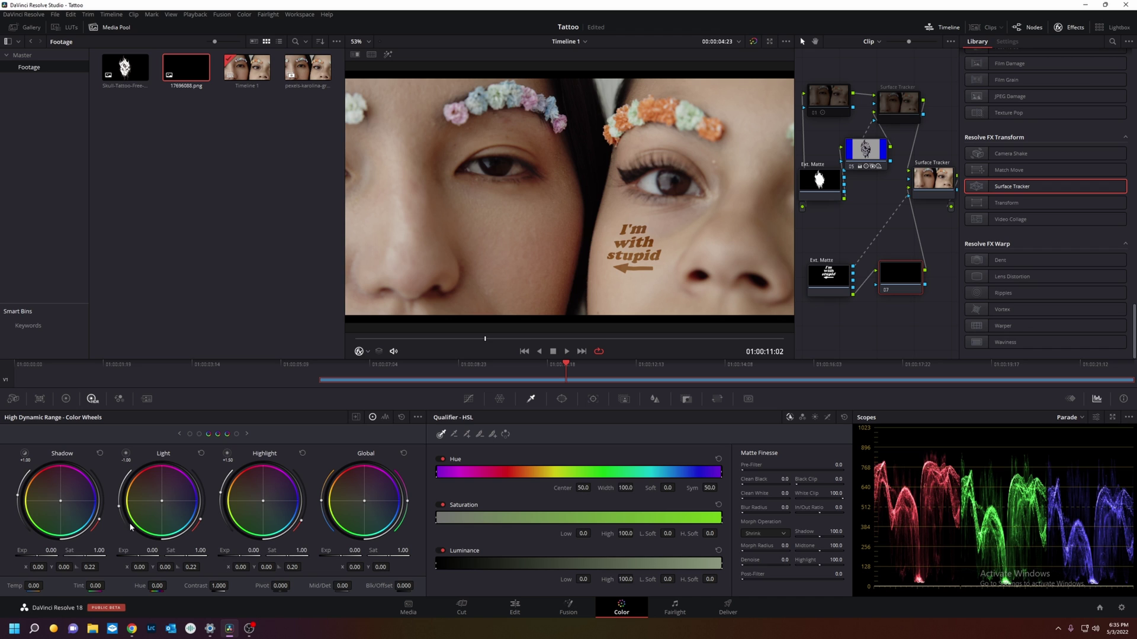
{"action": "left_click_drag", "start_coordinate": [61, 501], "coordinate": [74, 500]}
{"action": "mouse_move", "coordinate": [218, 586]}
{"action": "left_mouse_down"}
{"action": "mouse_move", "coordinate": [195, 586]}
{"action": "mouse_move", "coordinate": [234, 585]}
{"action": "left_mouse_up"}
{"action": "left_click", "coordinate": [933, 177]}
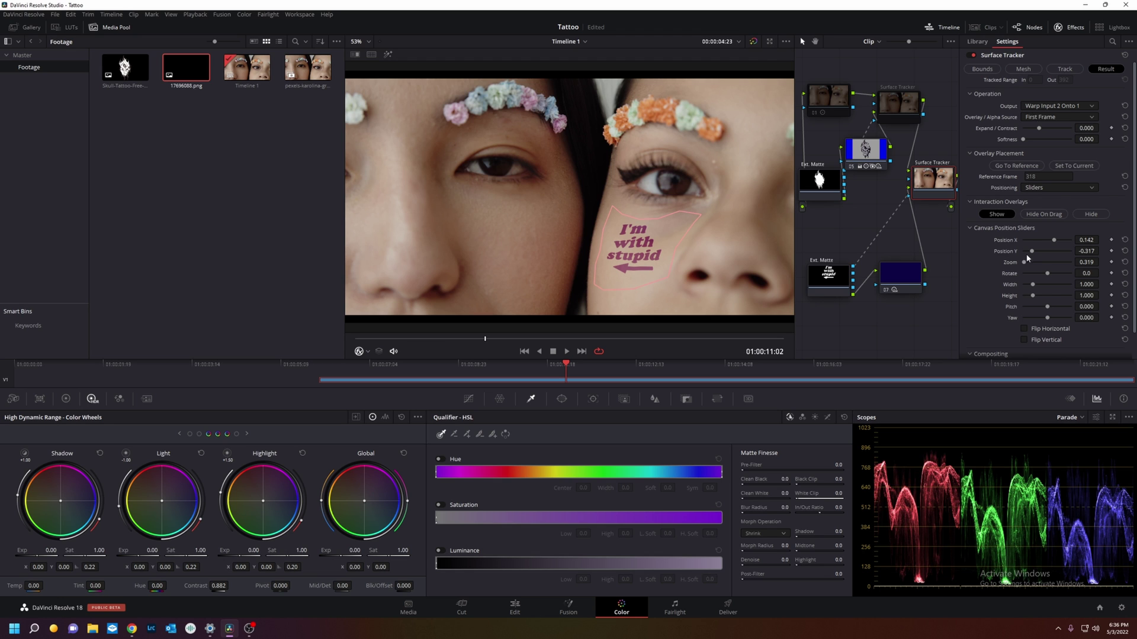
Fade the 'I'm with stupid' tattoo to 0.578 opacity and re-enable the skull tattoo tracker.
{"action": "scroll", "coordinate": [1027, 258], "scroll_direction": "down", "scroll_amount": 1}
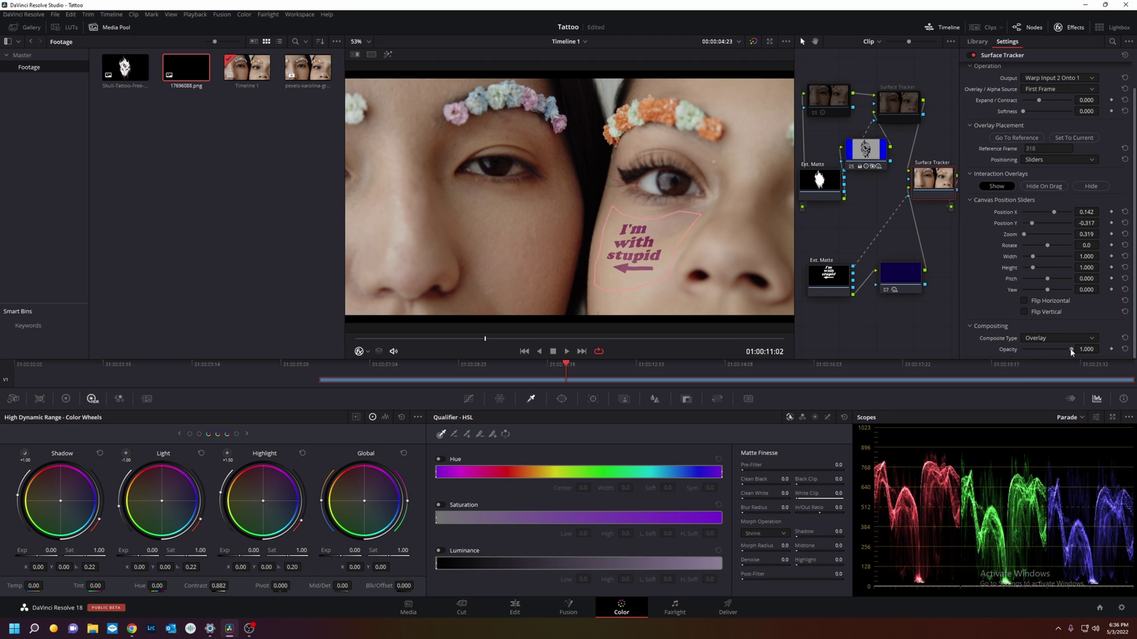
{"action": "left_click_drag", "start_coordinate": [1065, 347], "coordinate": [1050, 351]}
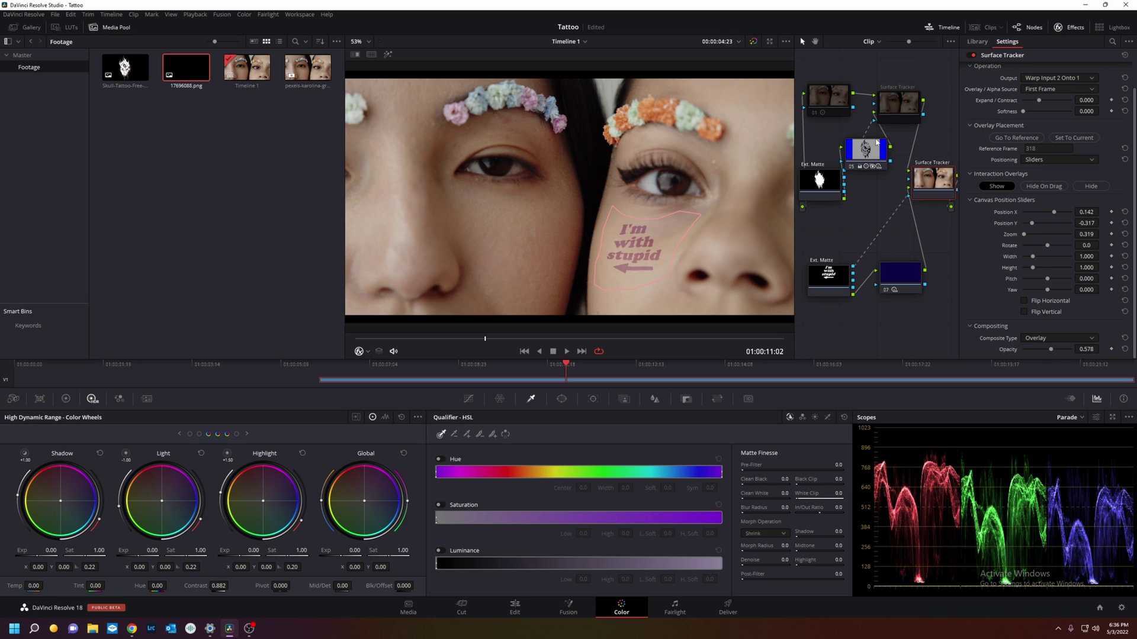
{"action": "left_click", "coordinate": [892, 109]}
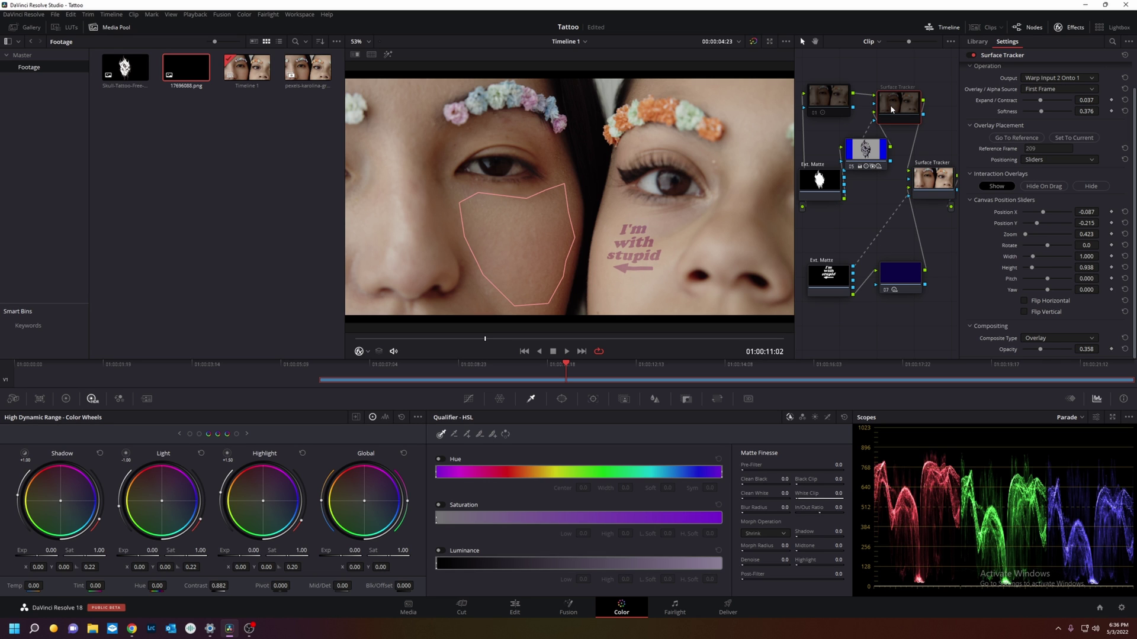
{"action": "key", "text": "ctrl+d"}
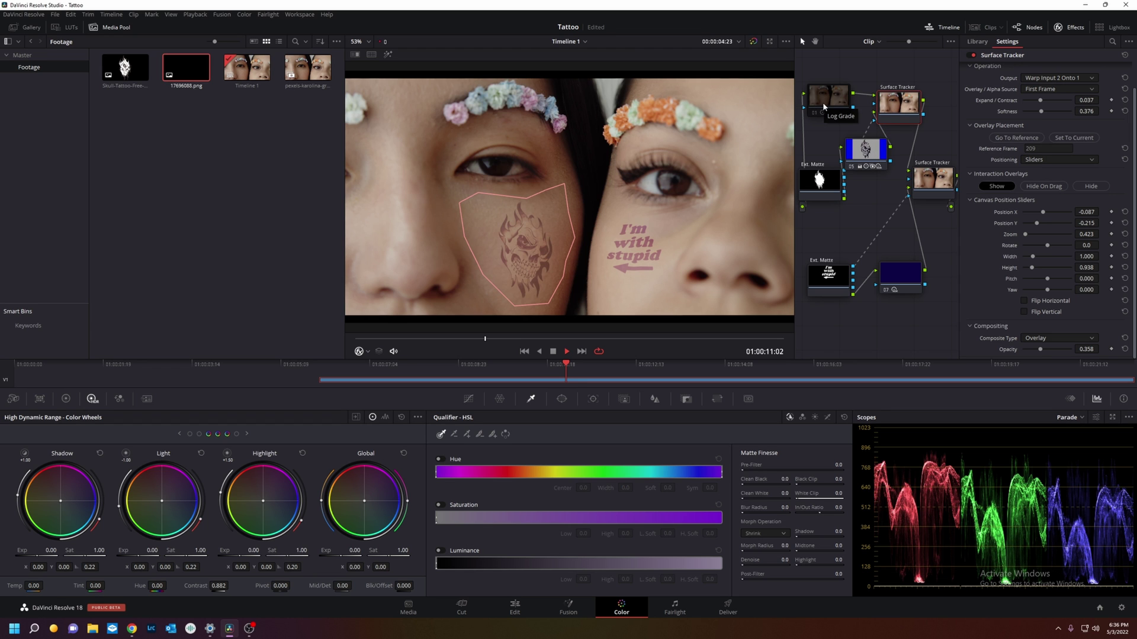
Play the clip with both tattoos and hide the tracker outlines in the viewer.
{"action": "key", "text": "space"}
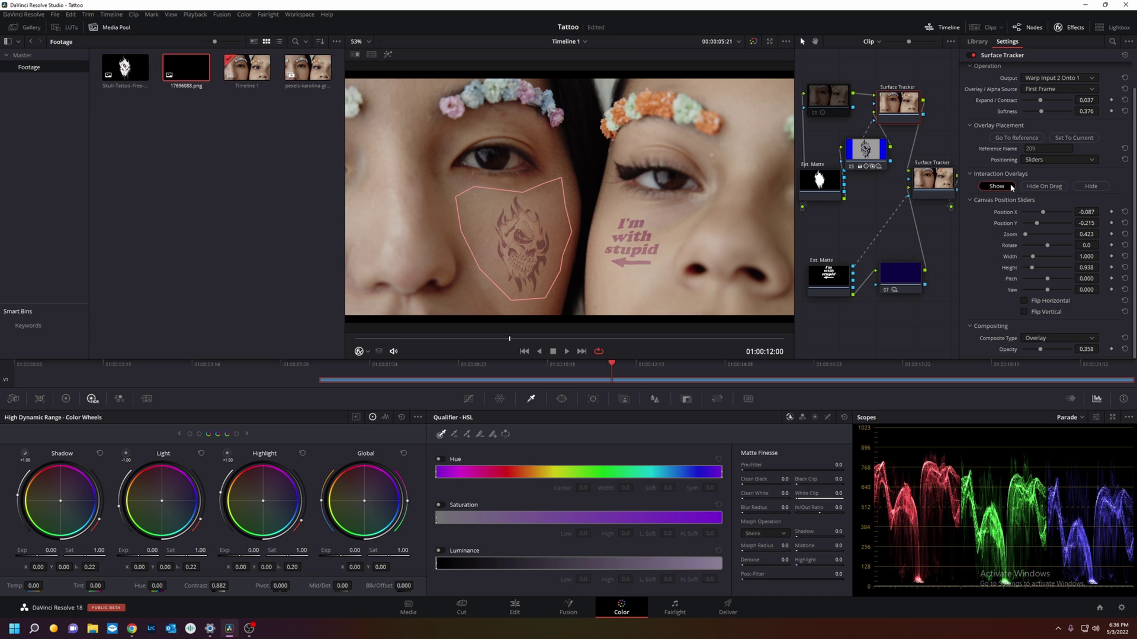
{"action": "left_click", "coordinate": [1086, 189]}
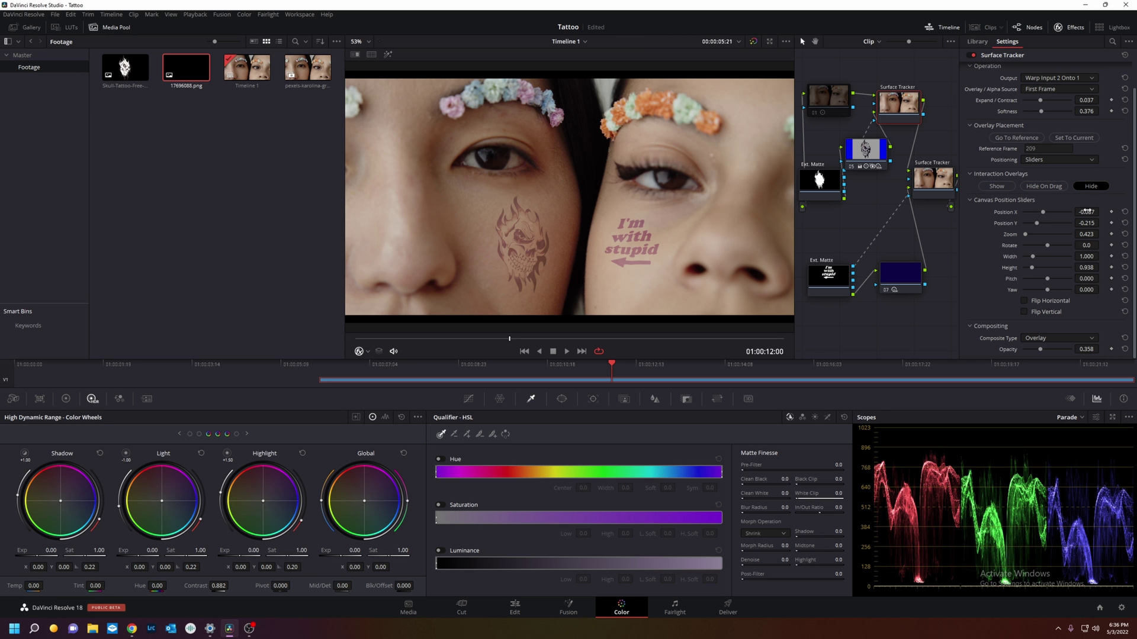